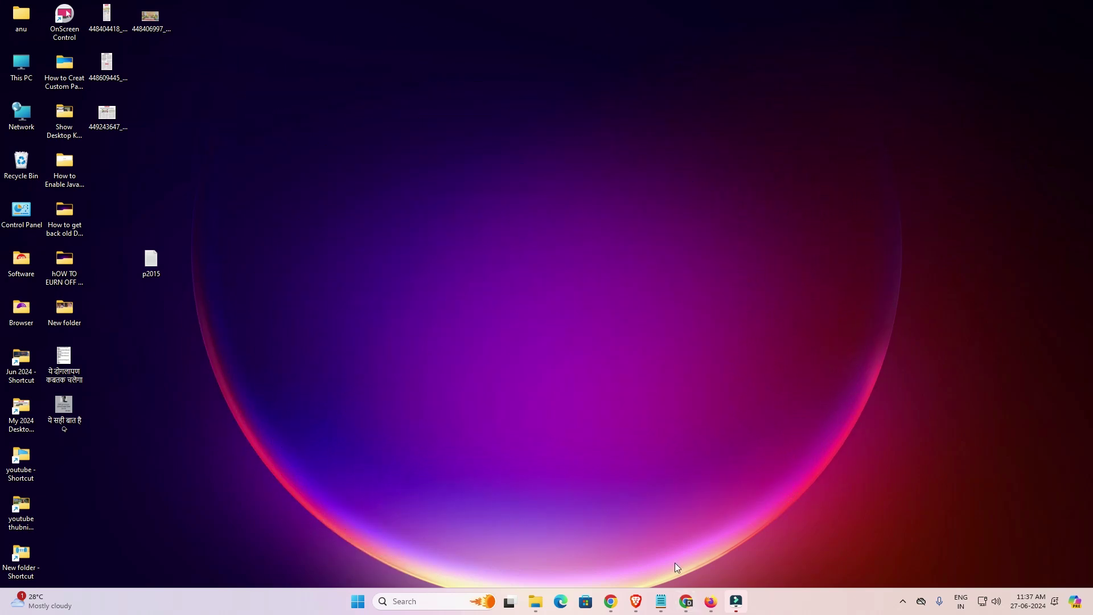
View the driver link in the p2015 text file in Notepad and switch to the MEGA driver folder in Chrome.
left_click(661, 602)
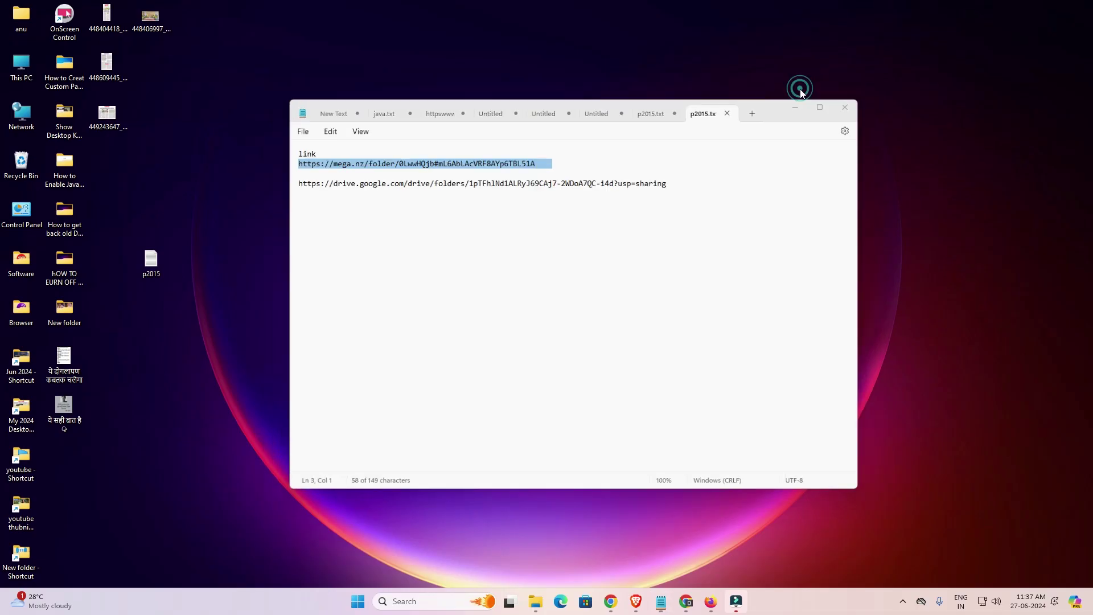
left_click(797, 106)
mouse_move(609, 604)
left_click(669, 544)
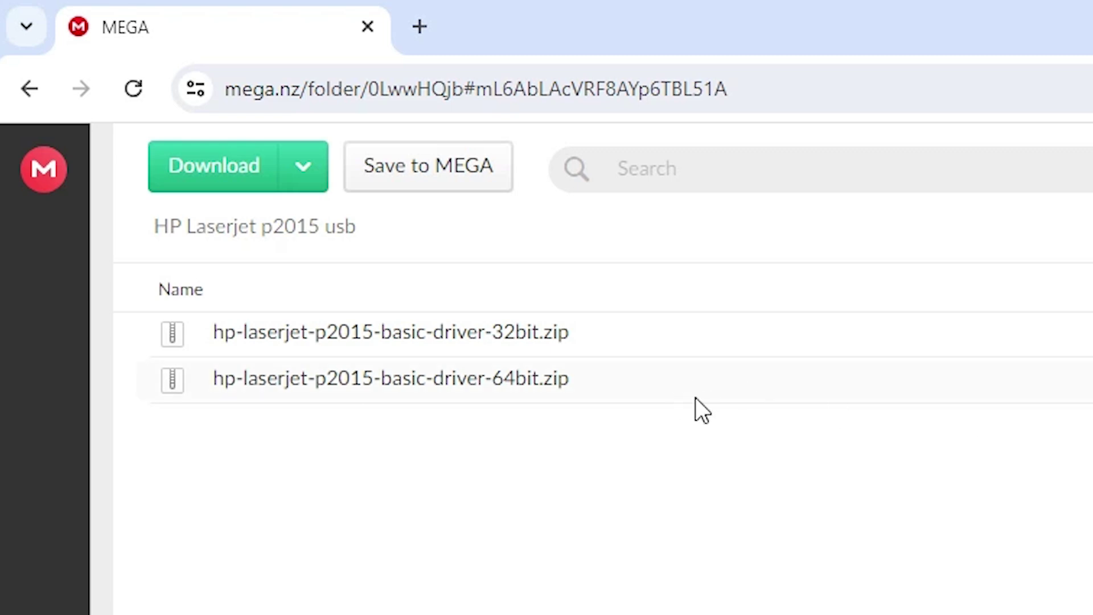
Download the HP Laserjet p2015 usb folder as a ZIP file and show the finished download in its folder.
left_click(302, 180)
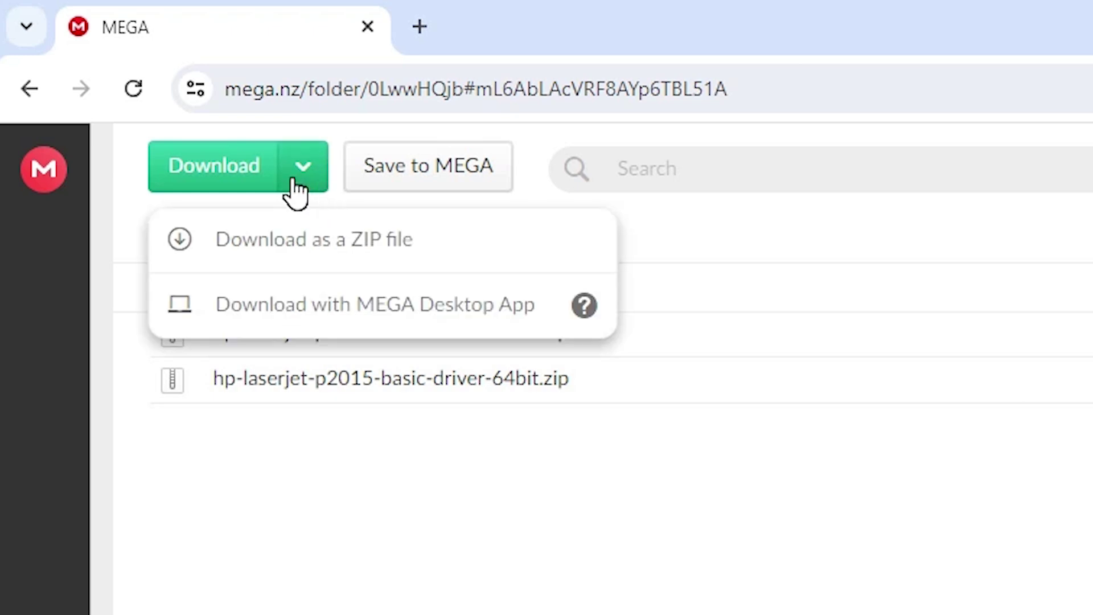
left_click(354, 239)
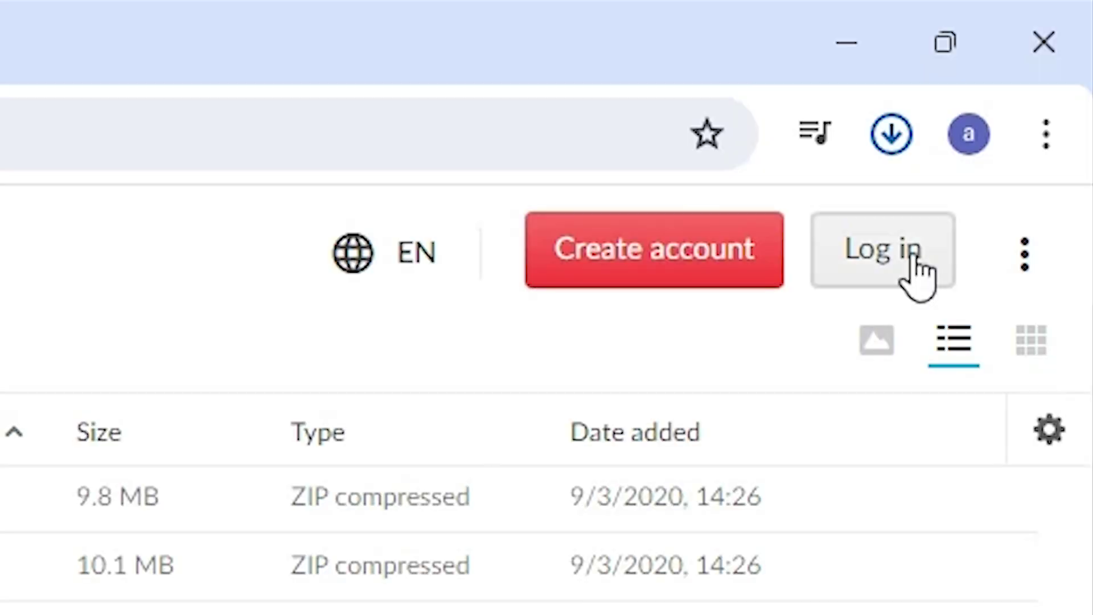
left_click(893, 139)
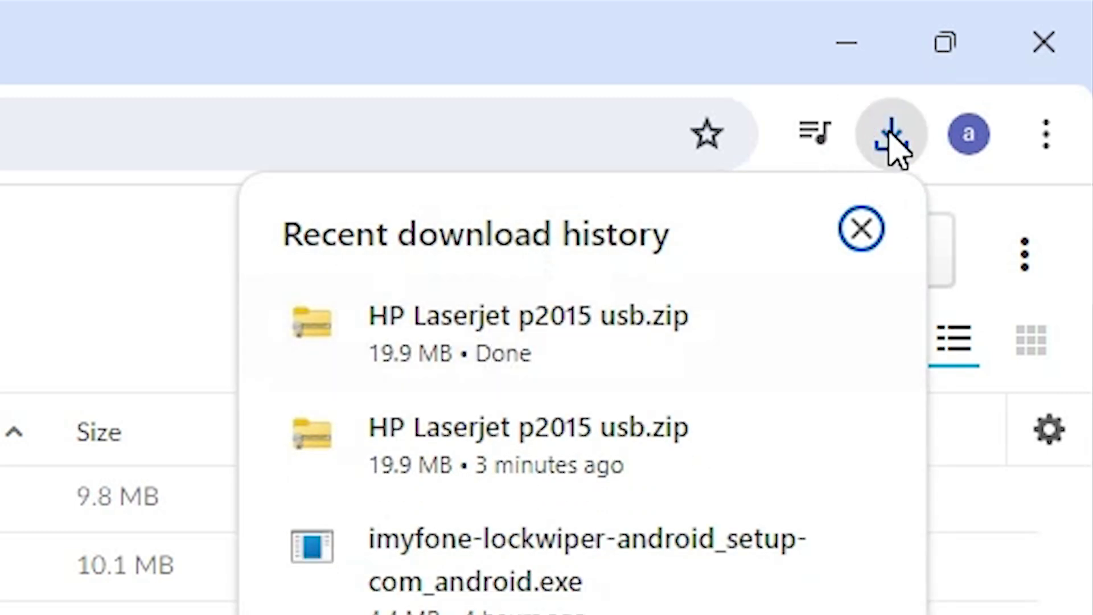
mouse_move(778, 340)
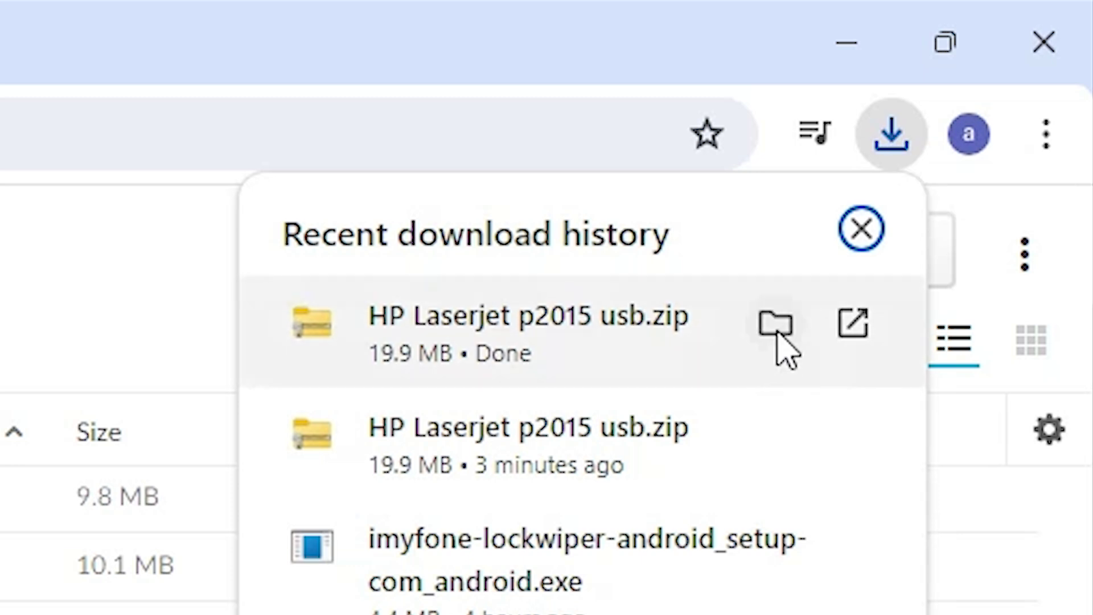
left_click(777, 340)
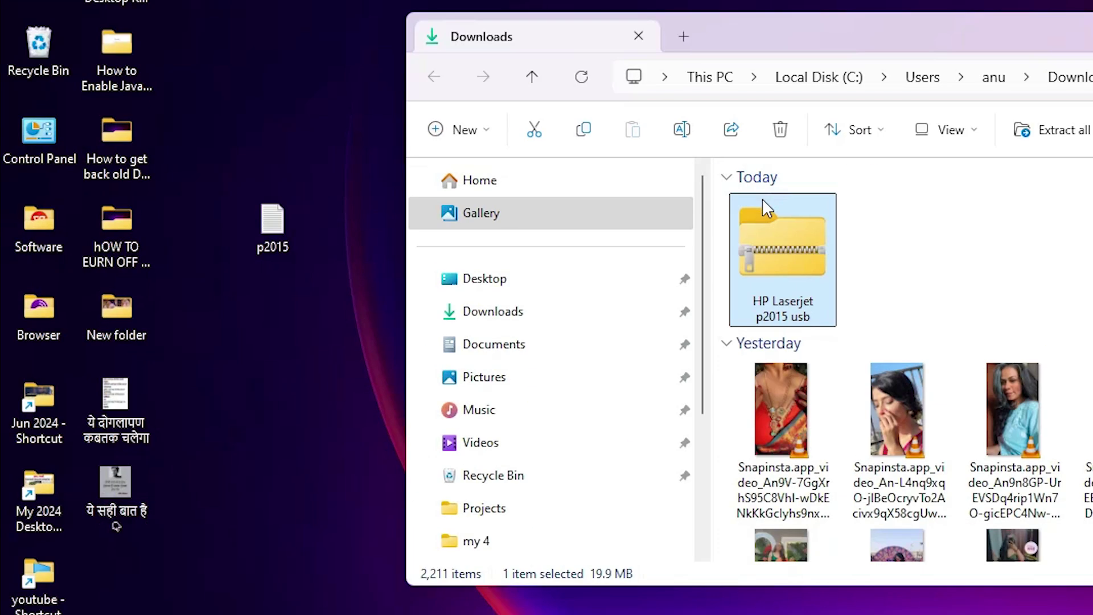
Move the HP Laserjet p2015 usb ZIP file from Downloads to the desktop, close the Downloads window and line the file up with the other icons.
left_click_drag(763, 199, 333, 438)
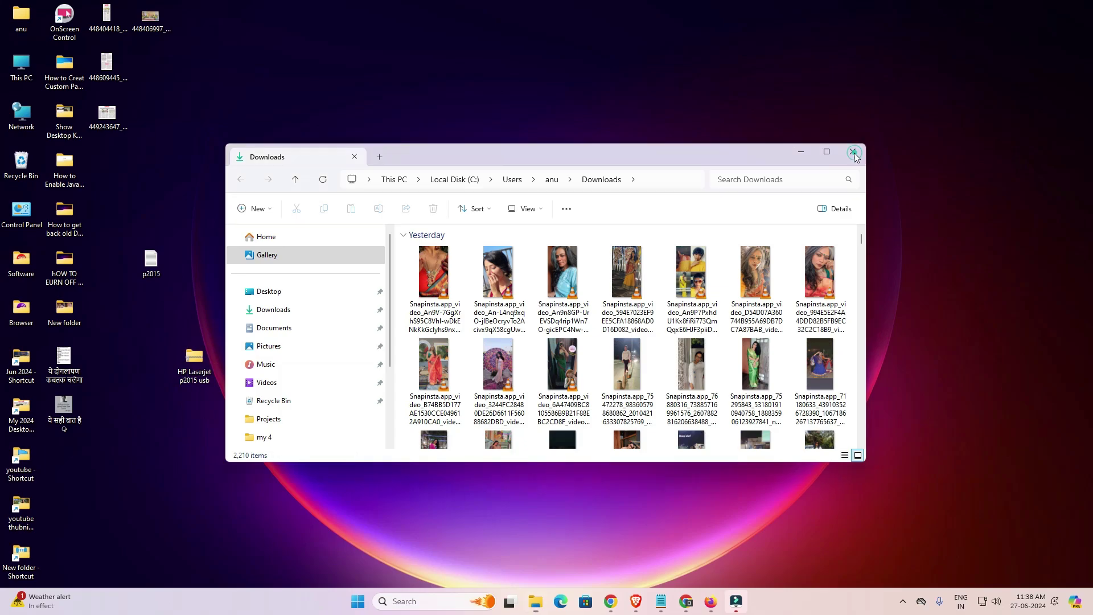
key("alt+F4")
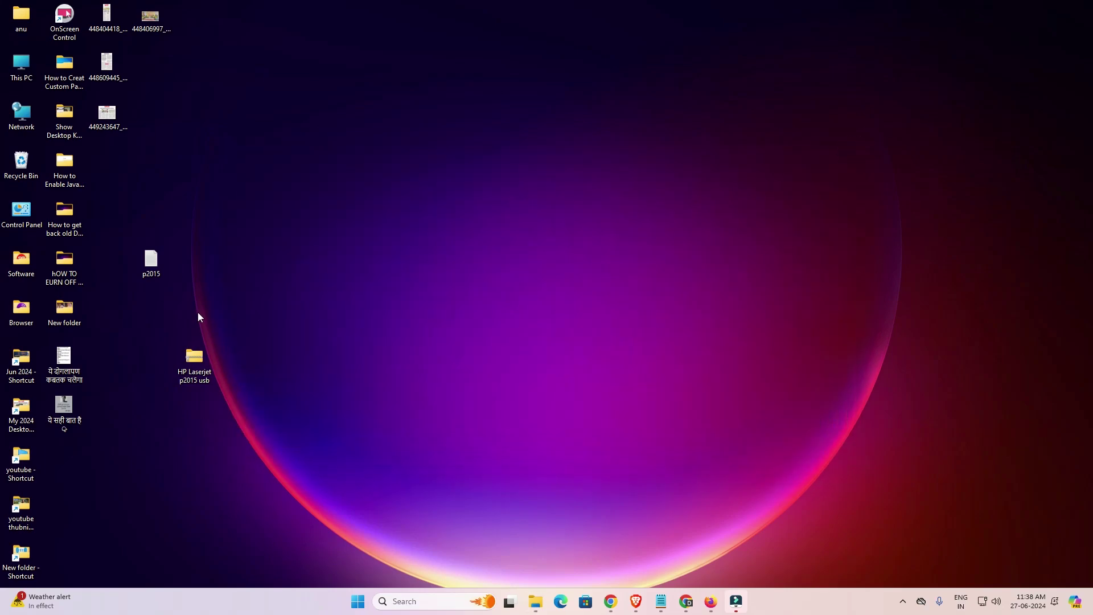
left_click_drag(351, 406, 192, 593)
left_click_drag(203, 470, 188, 433)
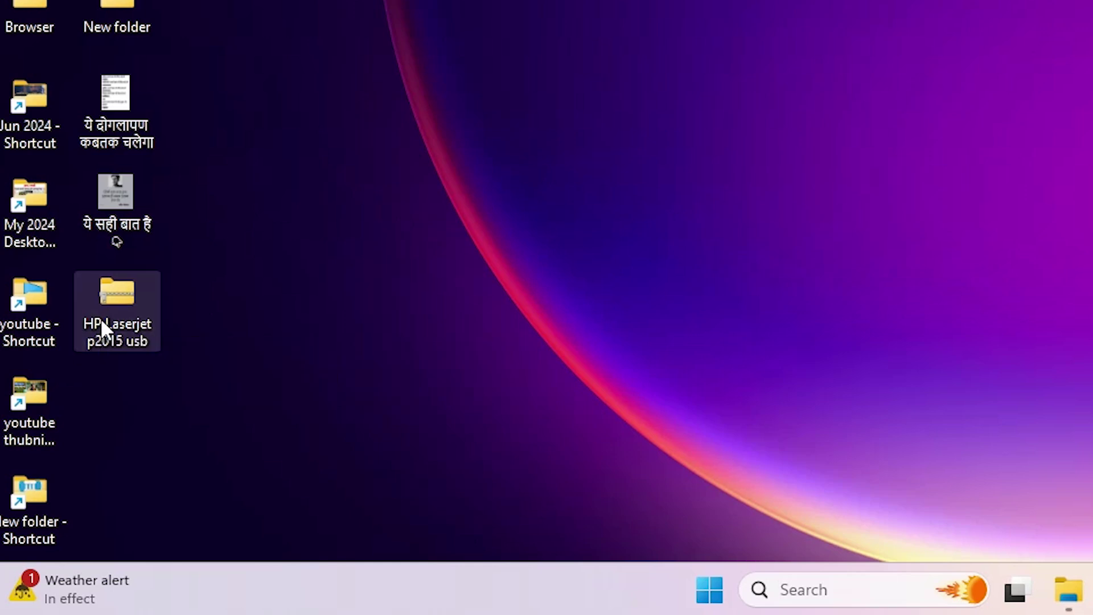
Extract the HP Laserjet p2015 usb ZIP file on the desktop into the suggested folder.
right_click(101, 318)
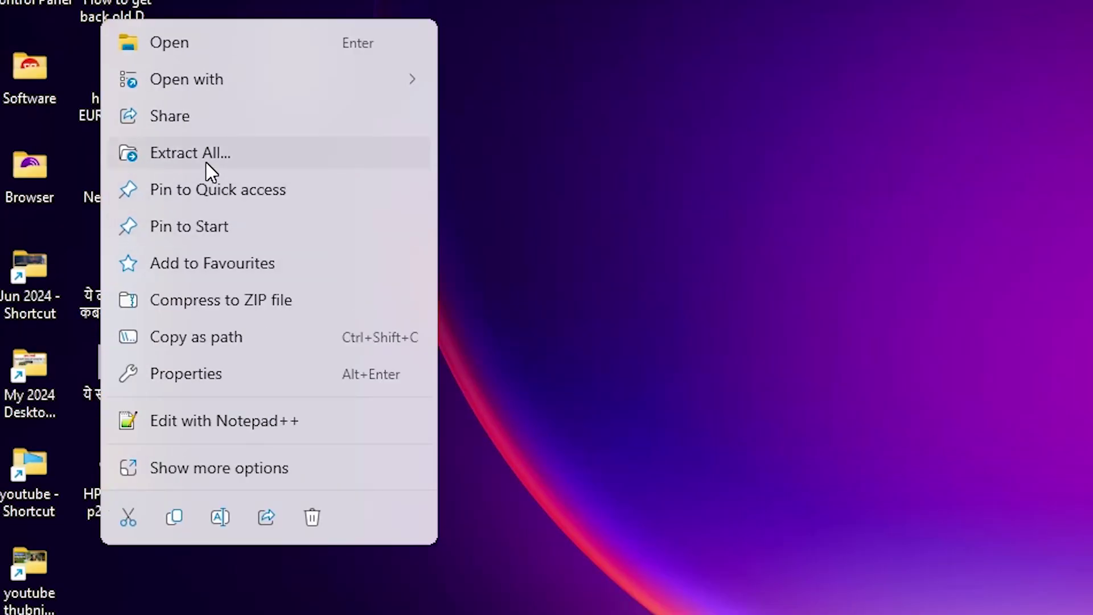
left_click(206, 162)
left_click(781, 554)
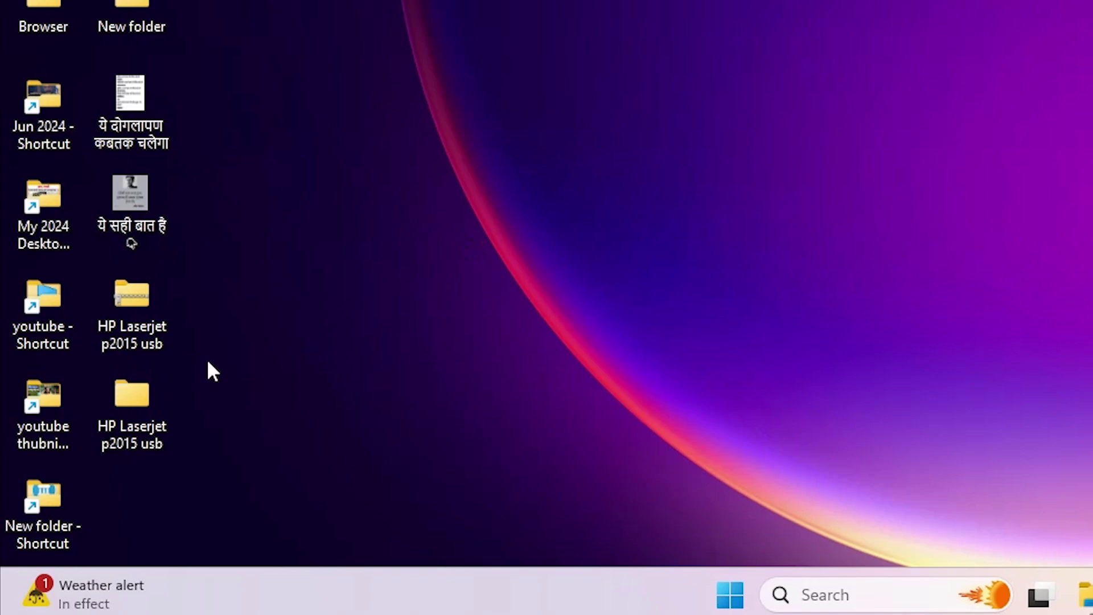
Open the extracted HP Laserjet p2015 usb folder and its subfolder, and select the hp-laserjet-p2015-basic-driver-64bit archive.
double_click(149, 414)
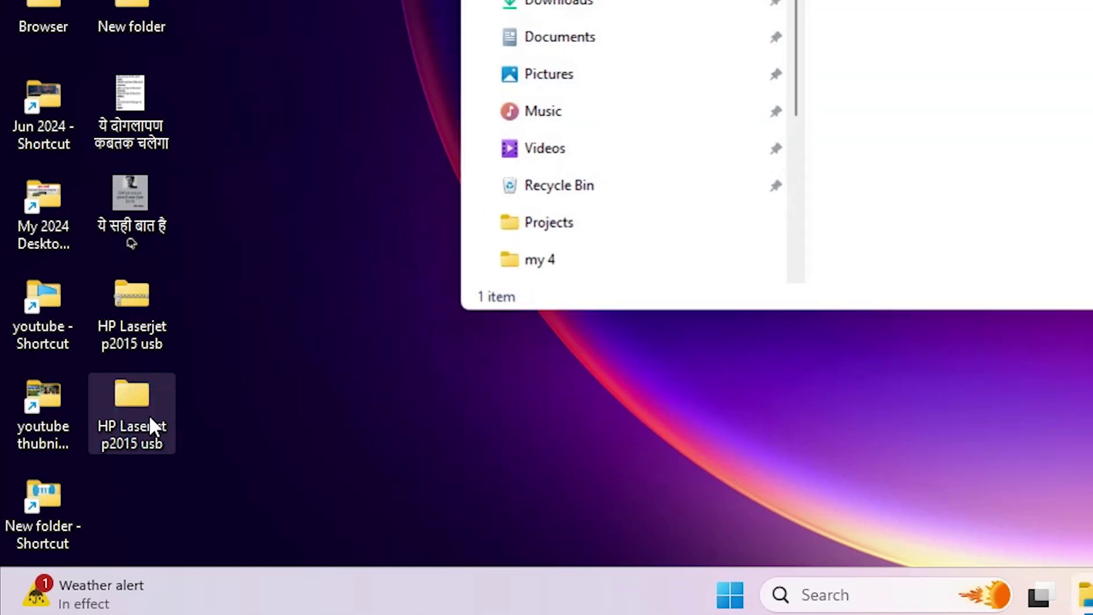
double_click(610, 260)
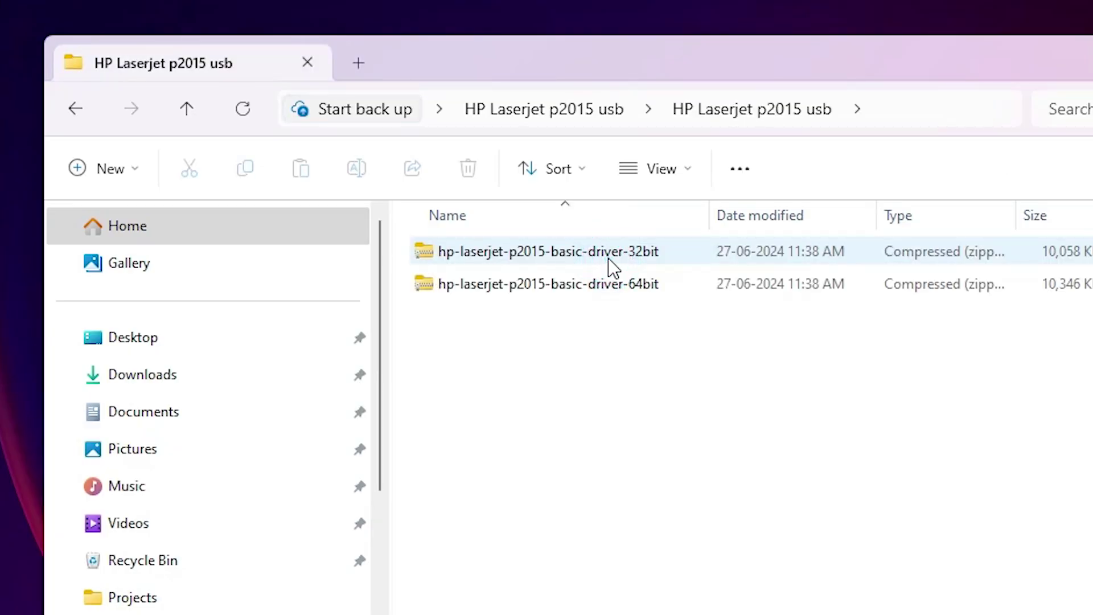
left_click(606, 257)
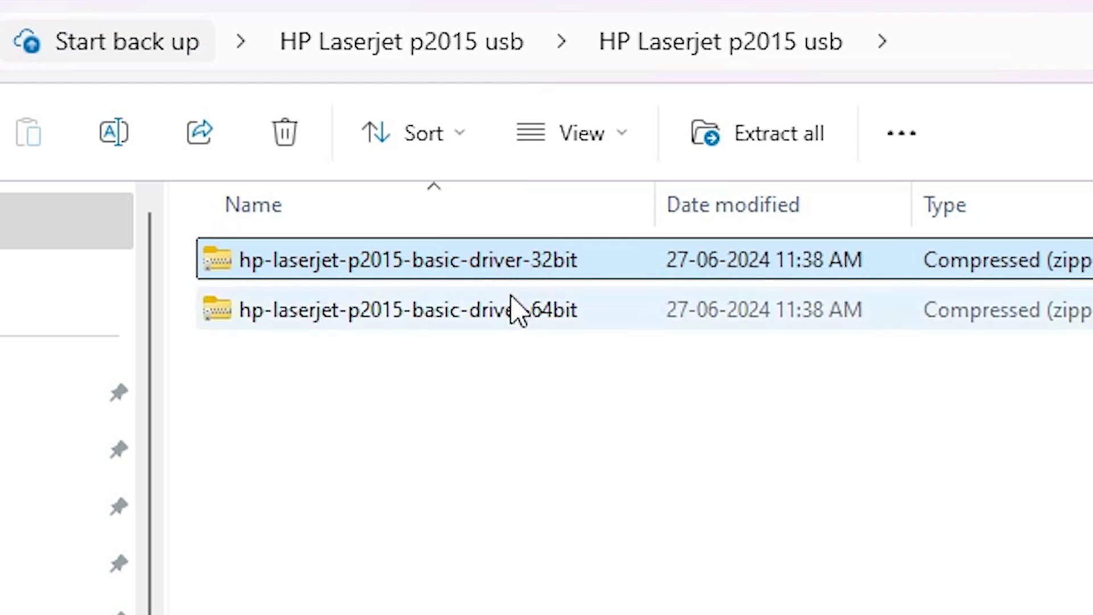
left_click(513, 308)
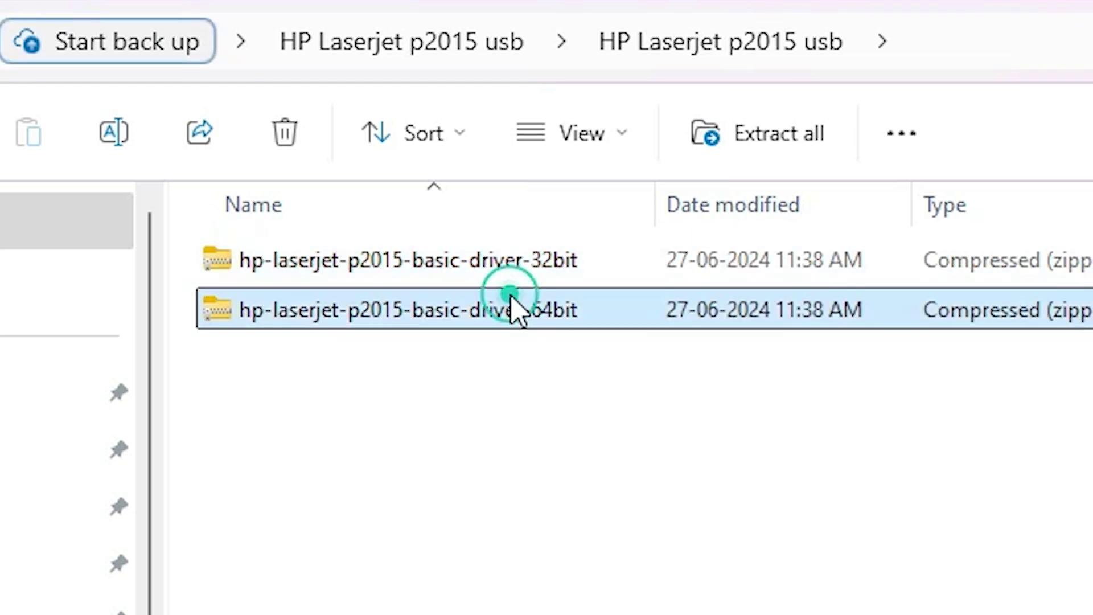
right_click(464, 319)
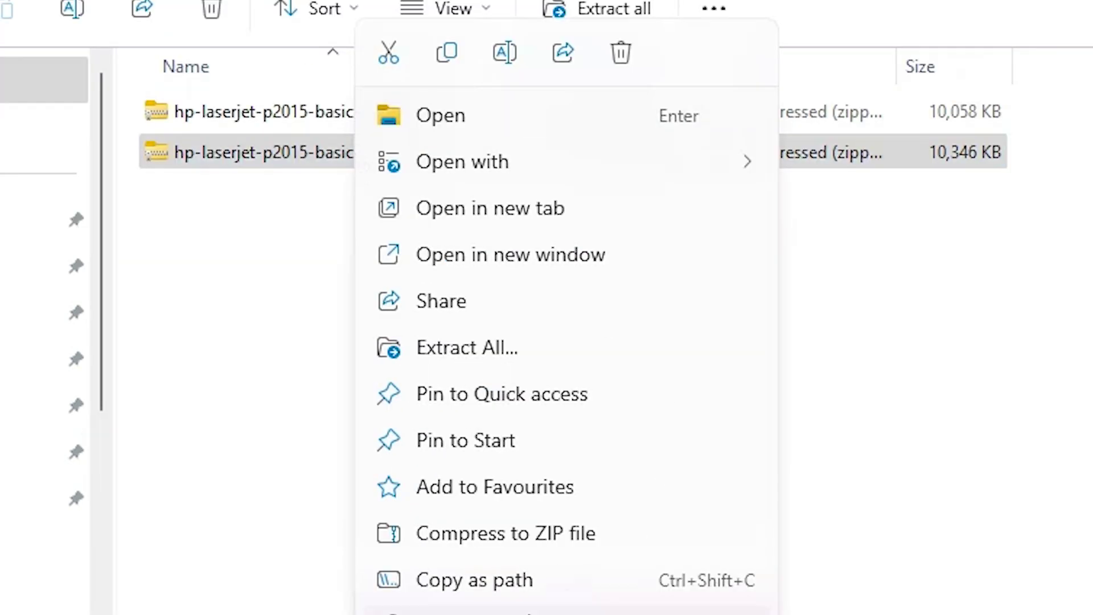
left_click(464, 339)
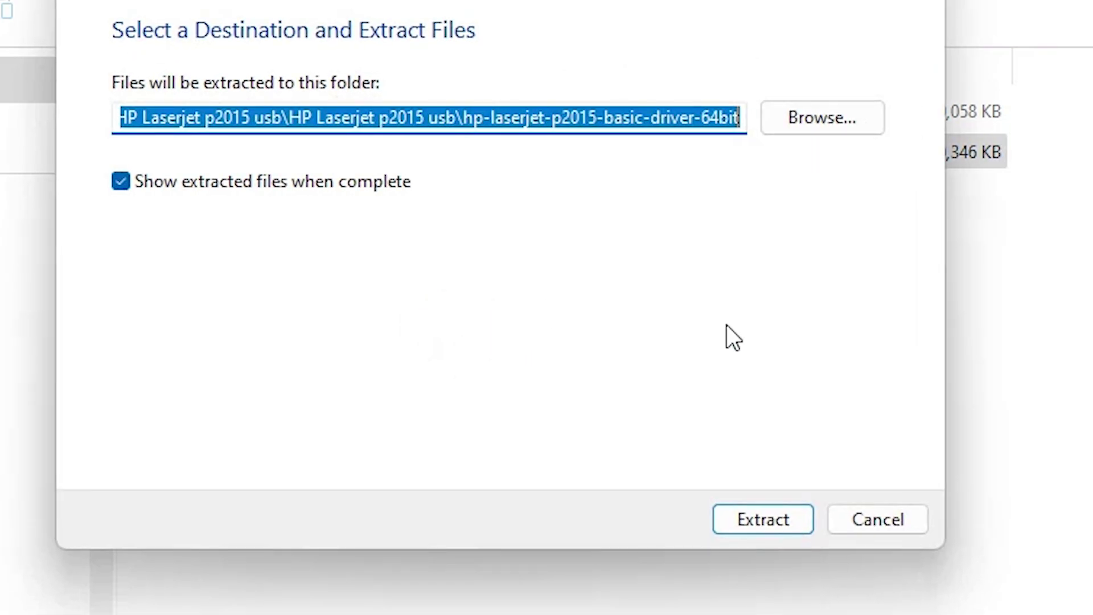
left_click(910, 517)
Extract the hp-laserjet-p2015-basic-driver-64bit archive into its suggested folder and close the window with the extracted files.
right_click(276, 156)
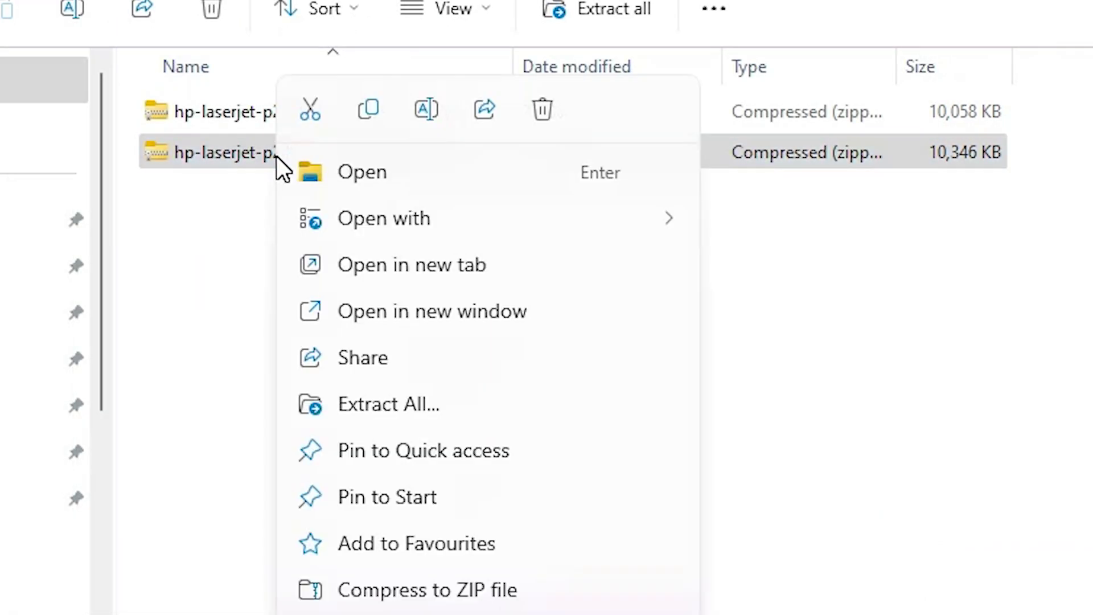
left_click(411, 408)
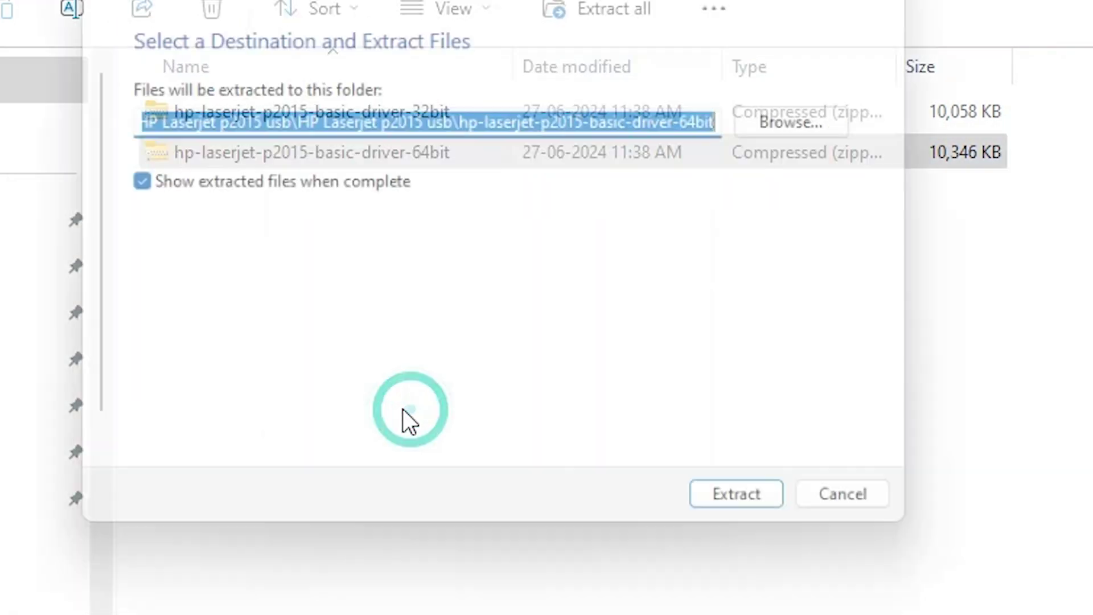
left_click(758, 543)
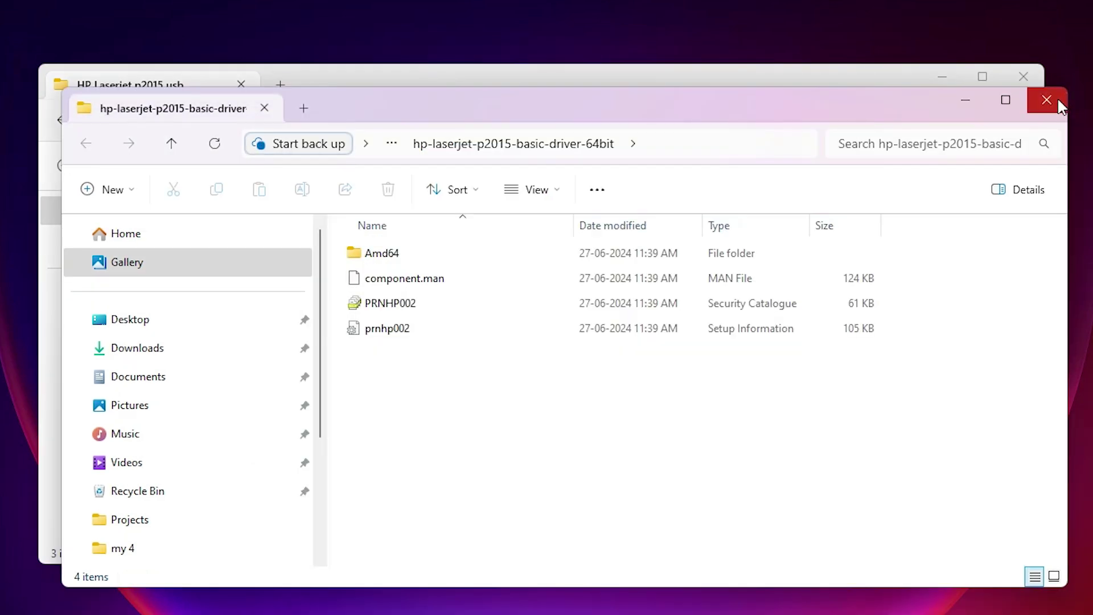
left_click(1057, 98)
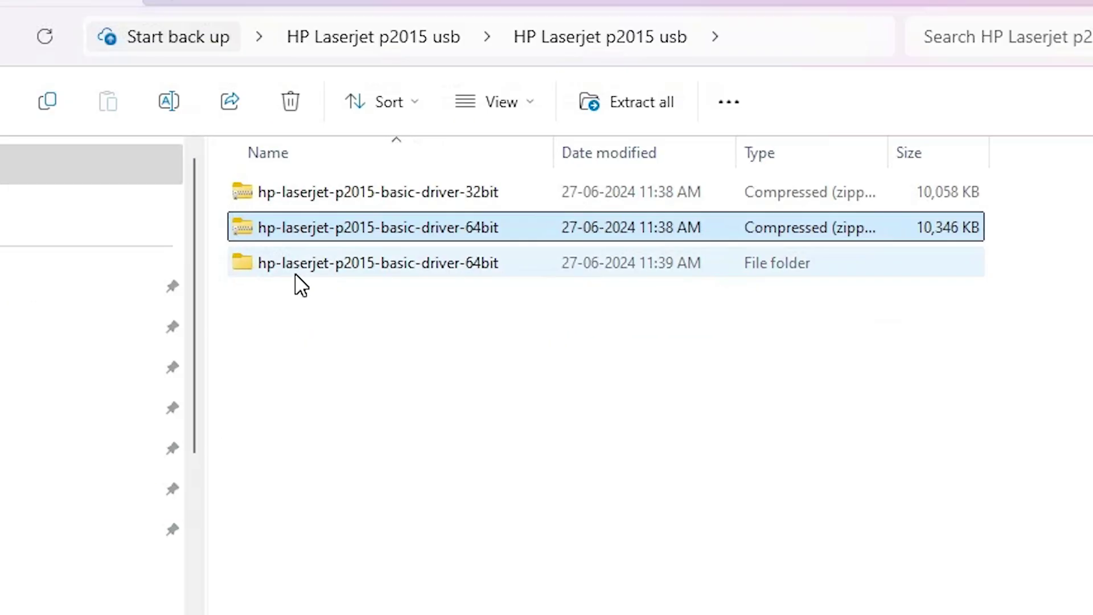
Examine the contents of the extracted hp-laserjet-p2015-basic-driver-64bit folder and close its window.
left_click(464, 278)
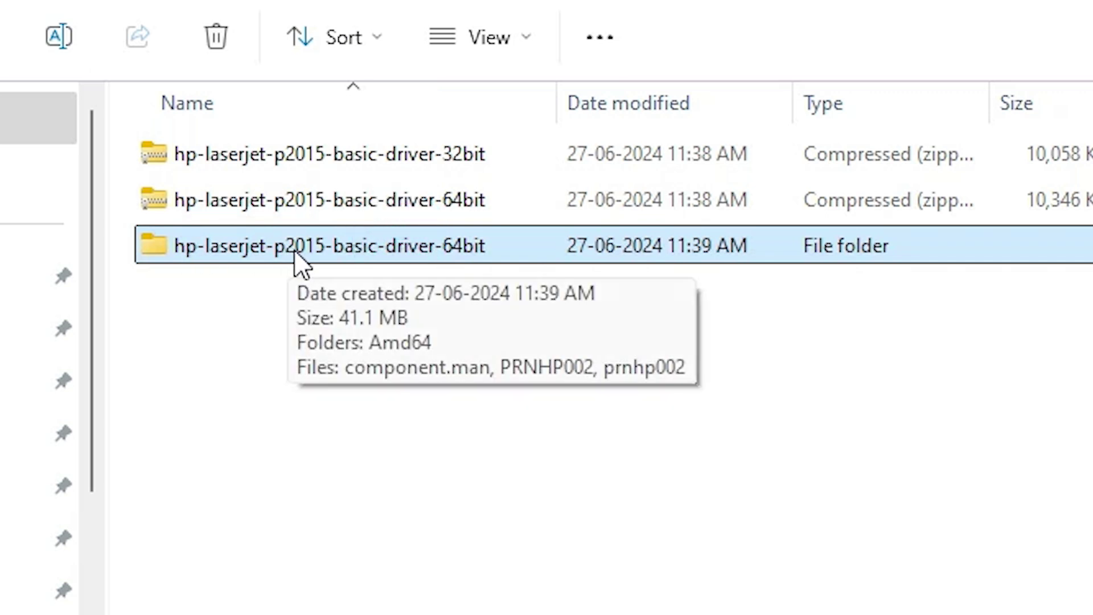
double_click(463, 249)
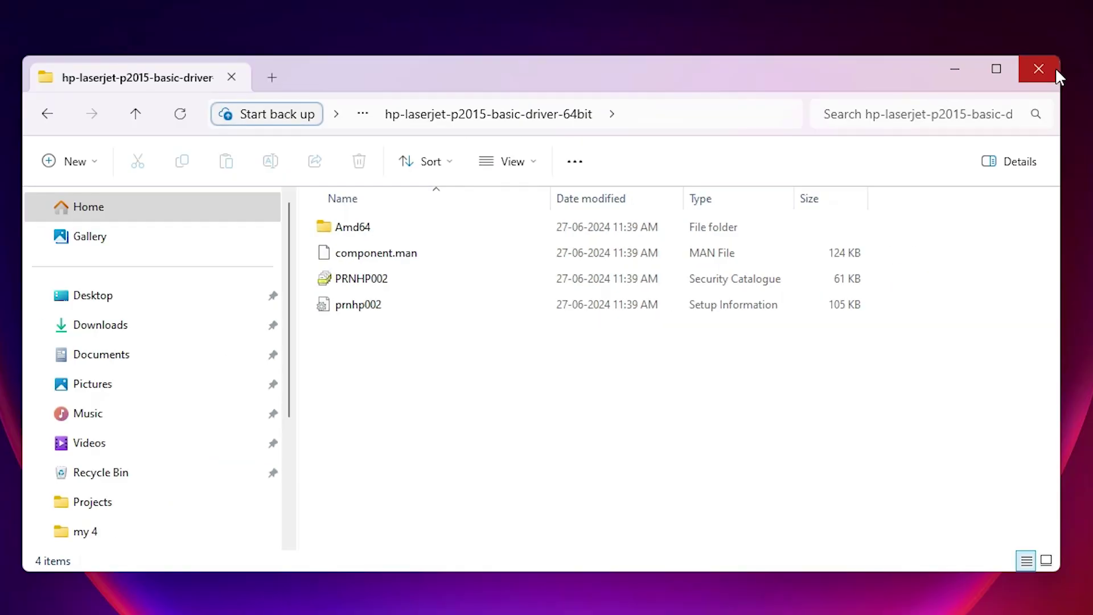
left_click(1055, 67)
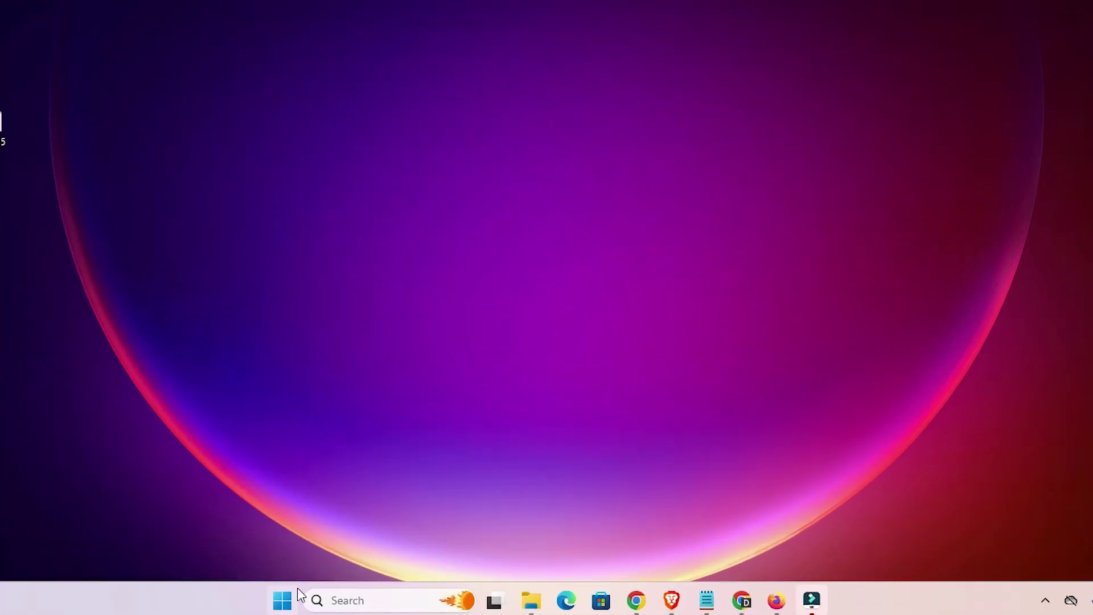
Open the Printers & scanners settings and start adding an unlisted printer manually.
left_click(363, 595)
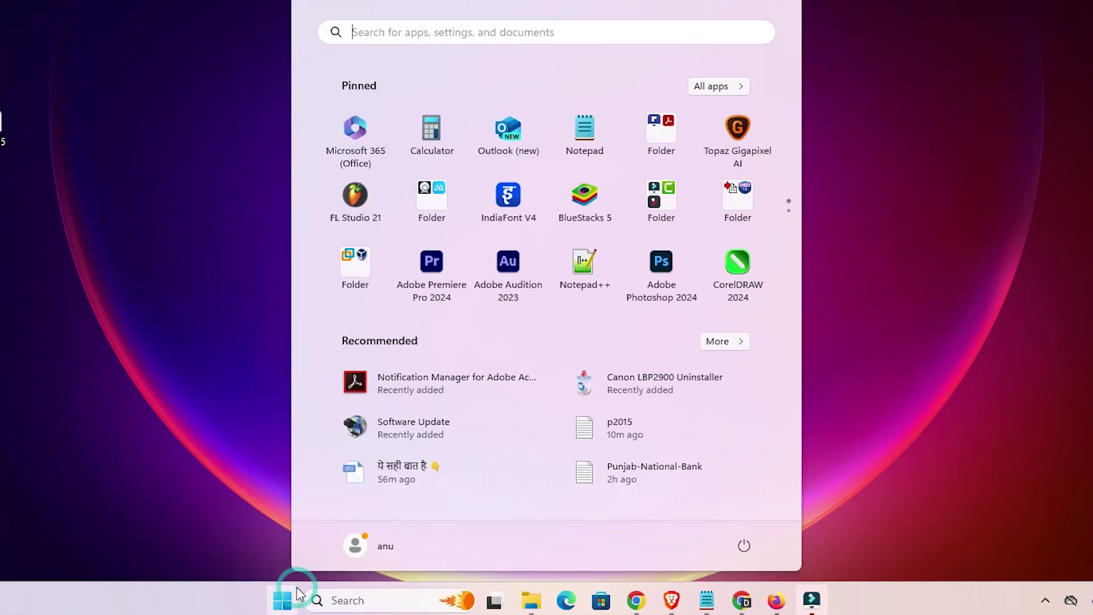
type("pr")
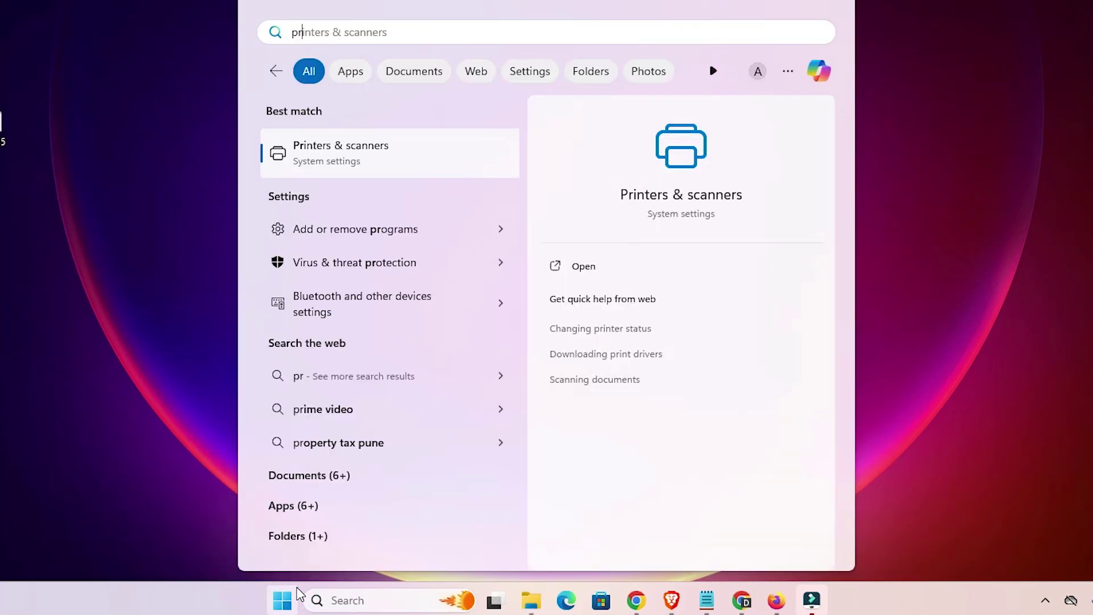
left_click(452, 170)
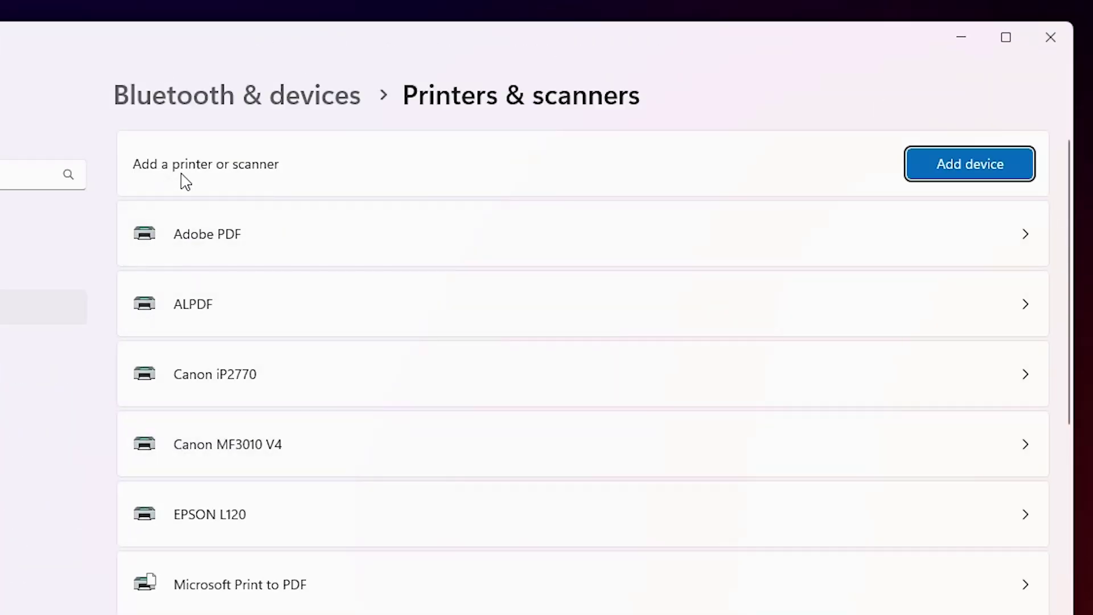
left_click(918, 174)
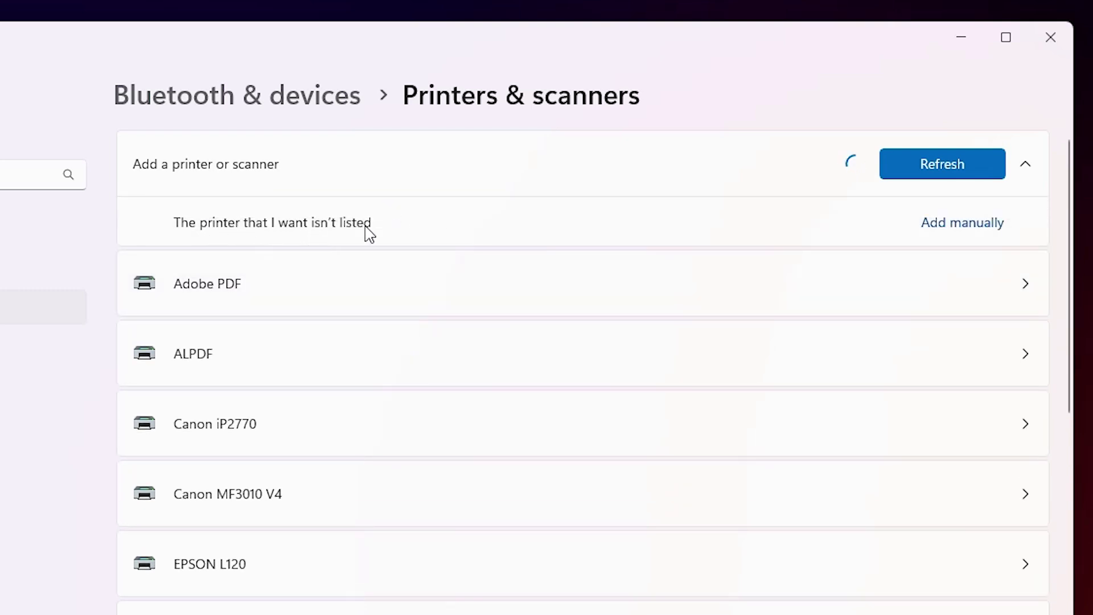
left_click(995, 223)
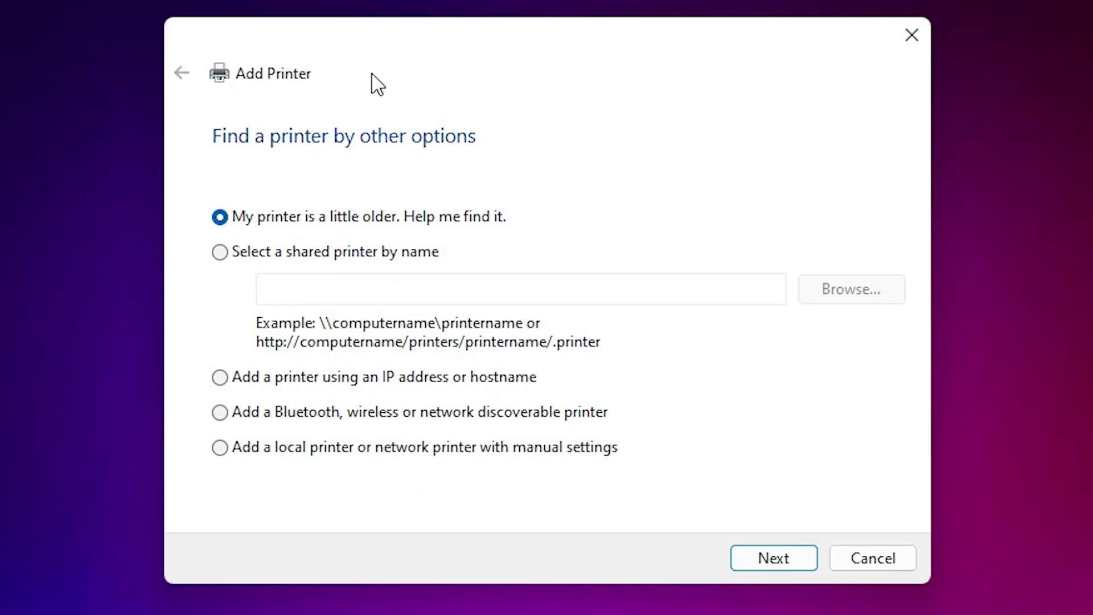
Choose to add a local printer with manual settings and assign it the existing port USB001 (Local Port).
left_click(319, 447)
left_click(783, 559)
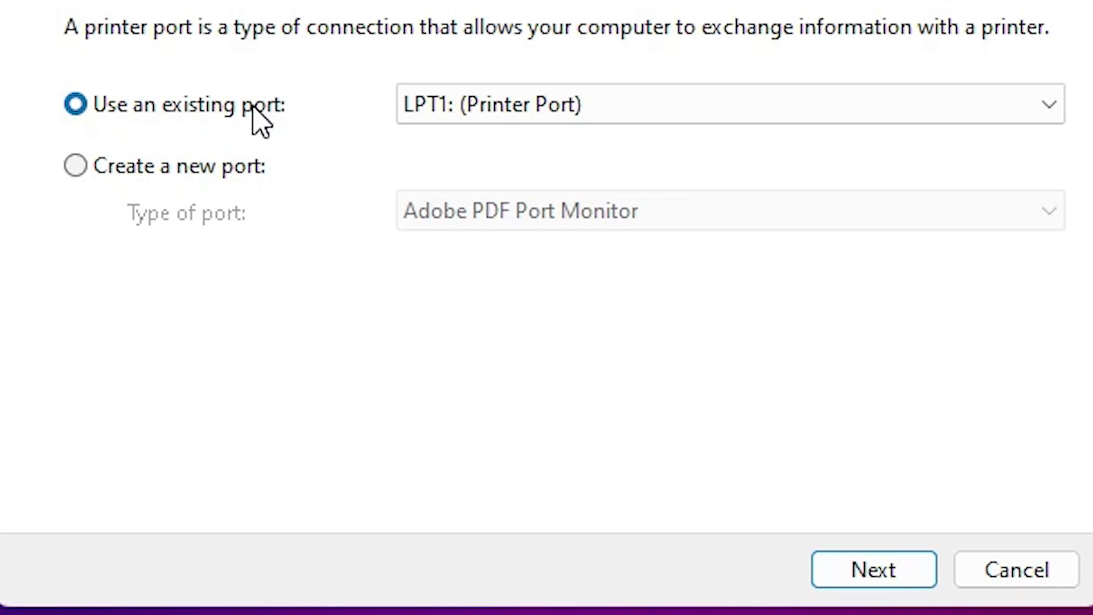
left_click(439, 112)
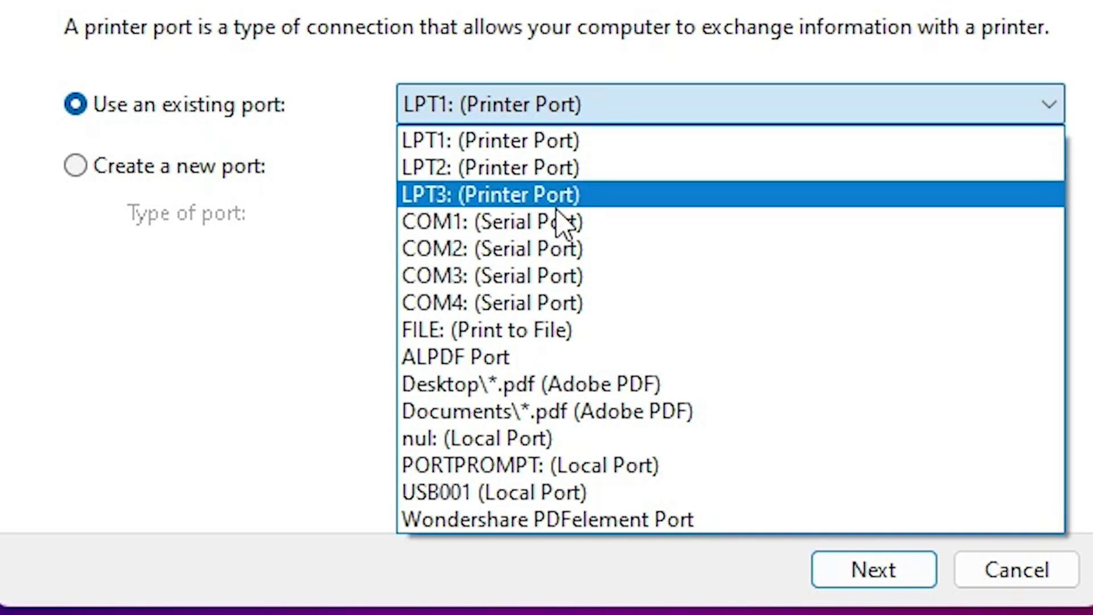
left_click(582, 493)
left_click(874, 569)
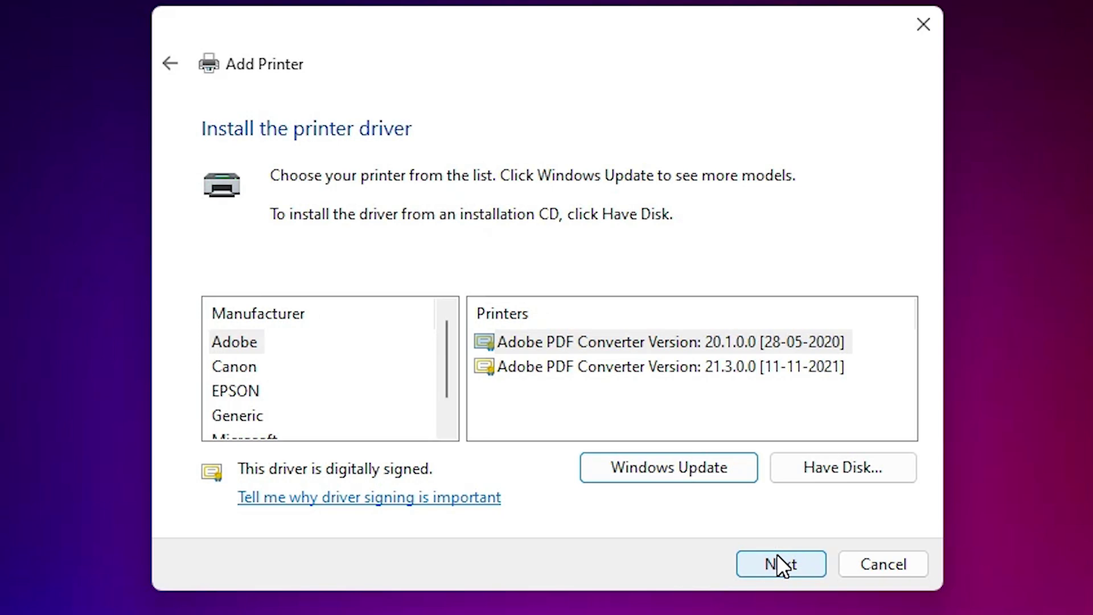
Choose to install the driver from disk and browse through the desktop's HP Laserjet p2015 usb folders to hp-laserjet-p2015-basic-driver-64bit.
left_click(819, 479)
left_click(757, 429)
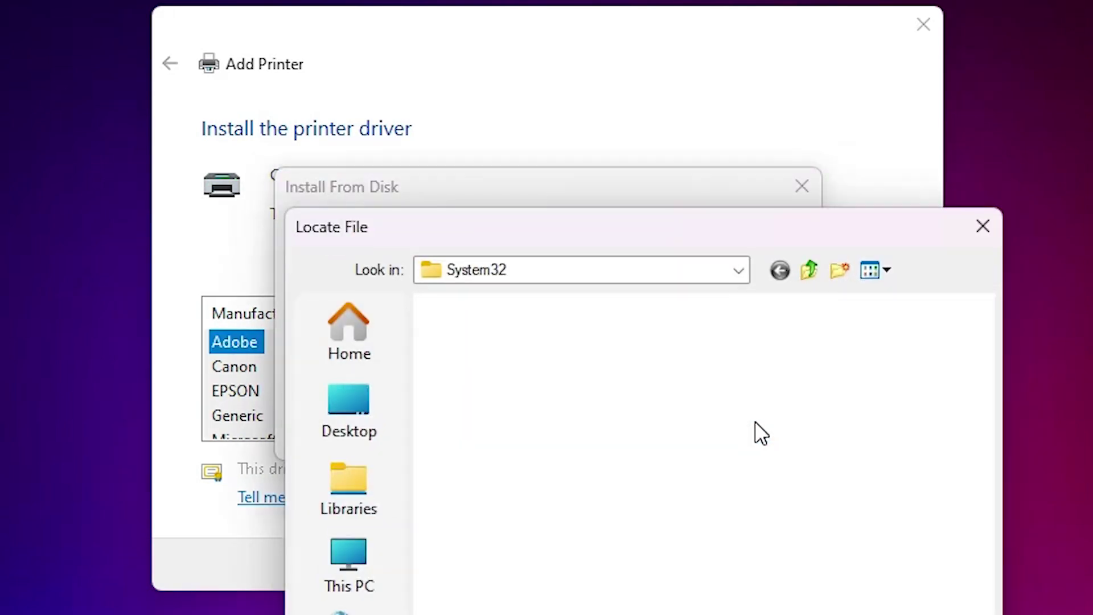
left_click(335, 396)
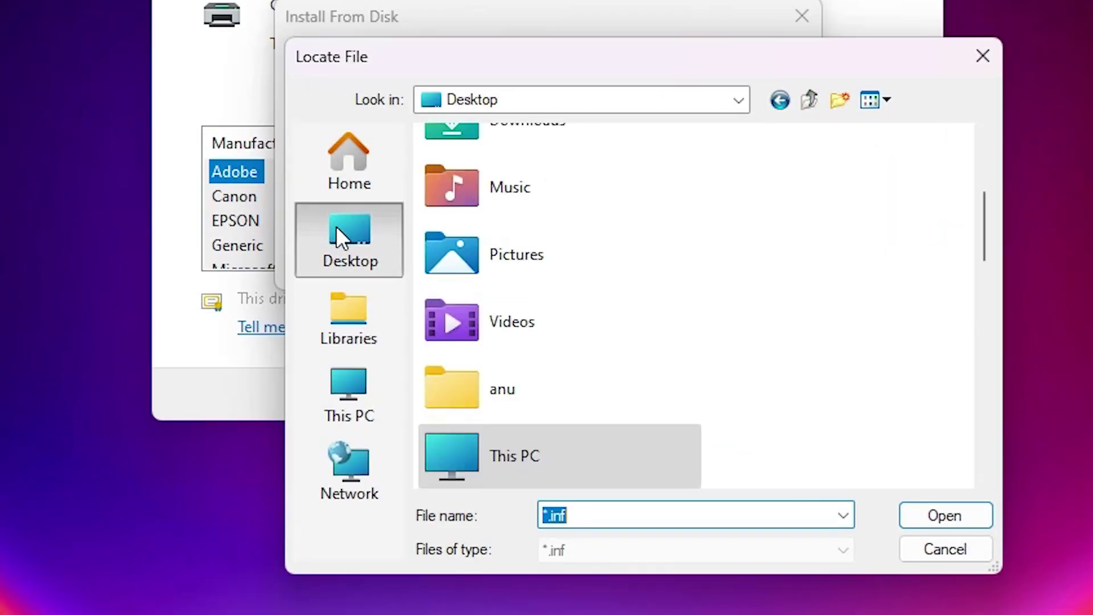
scroll(605, 271, "down", 3)
scroll(827, 310, "down", 5)
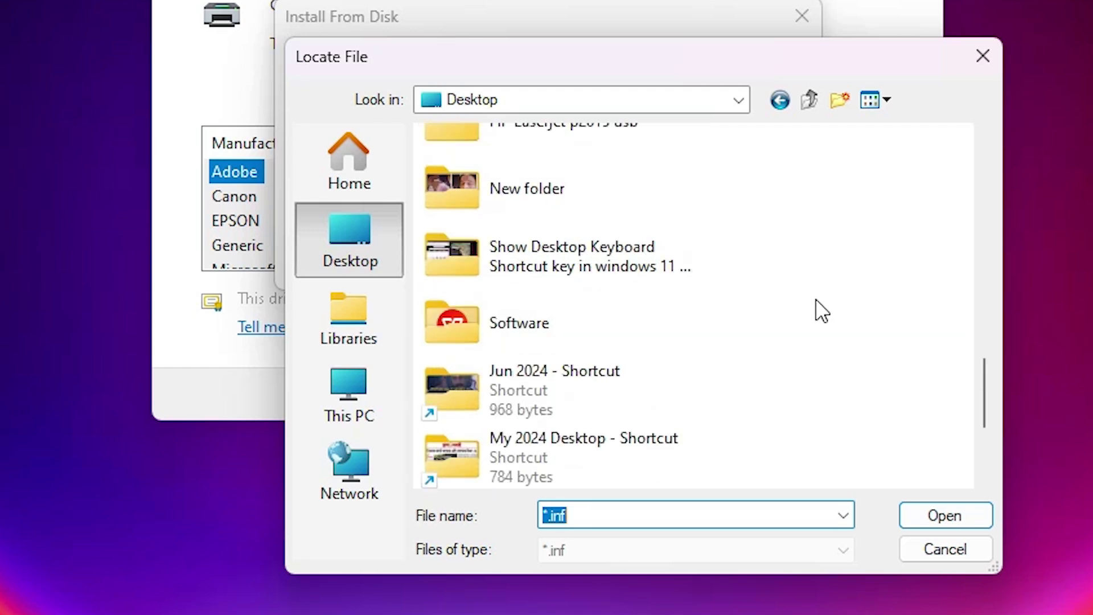
scroll(800, 313, "up", 3)
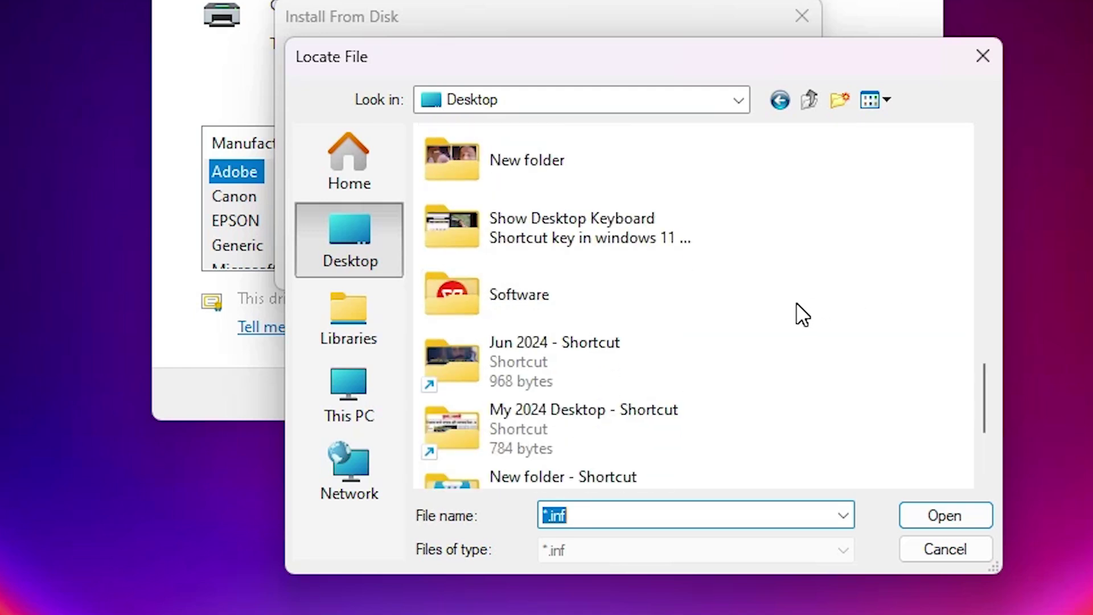
scroll(797, 312, "up", 5)
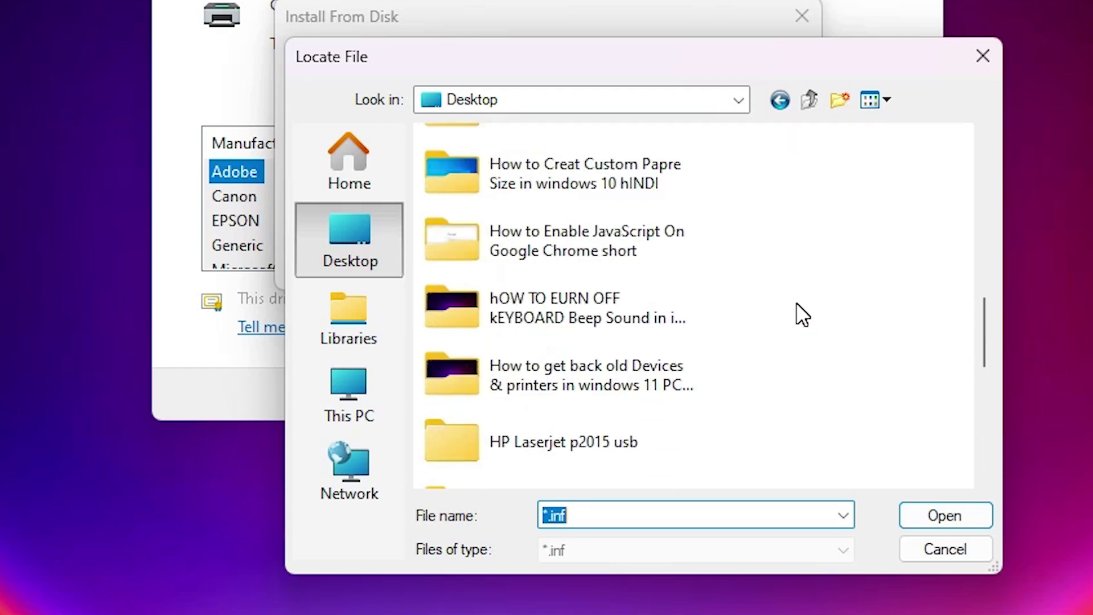
left_click(564, 443)
scroll(985, 373, "down", 2)
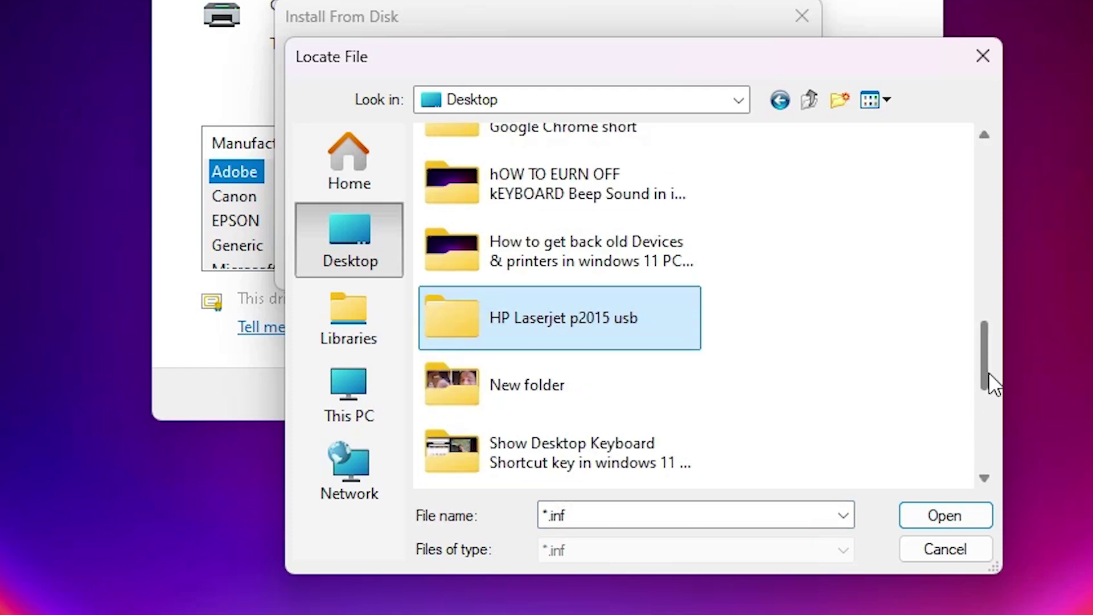
double_click(620, 311)
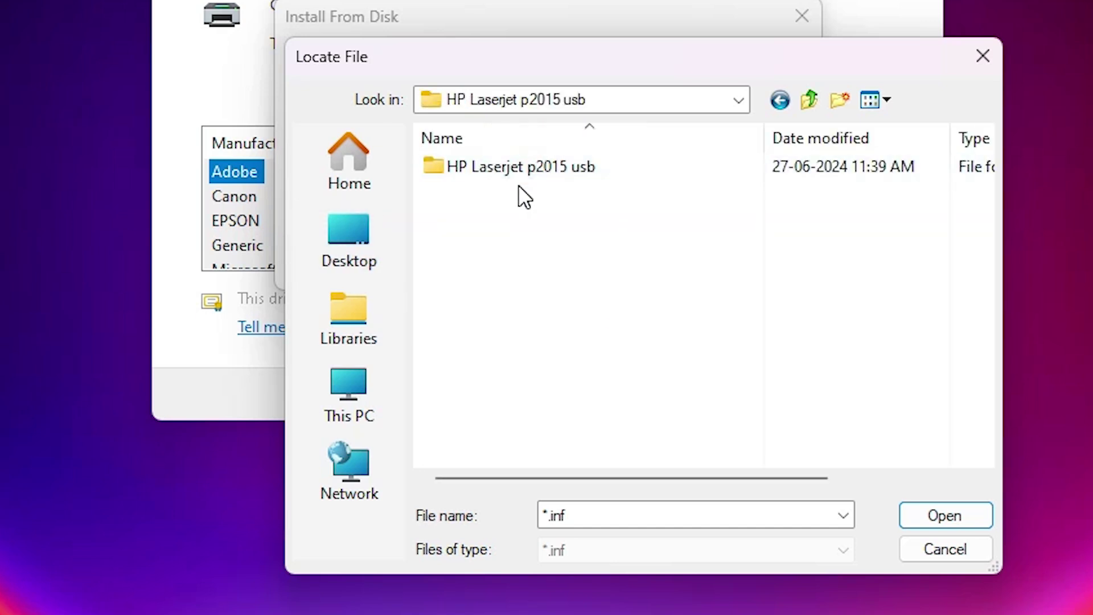
double_click(522, 172)
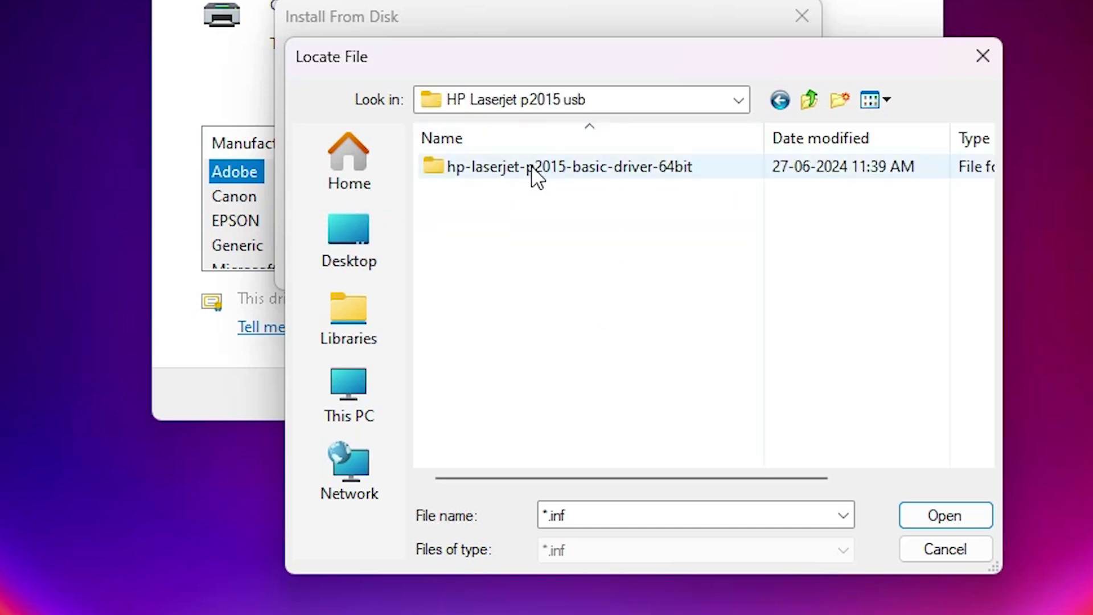
double_click(586, 168)
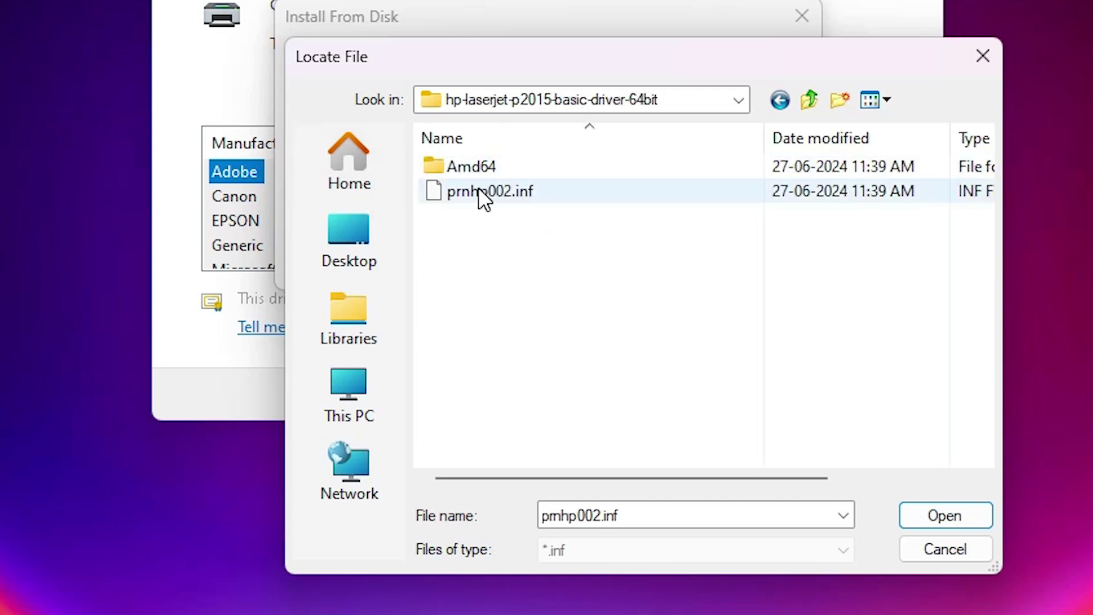
Select prnhp002.inf as the driver file and load its list of printer models.
left_click(461, 196)
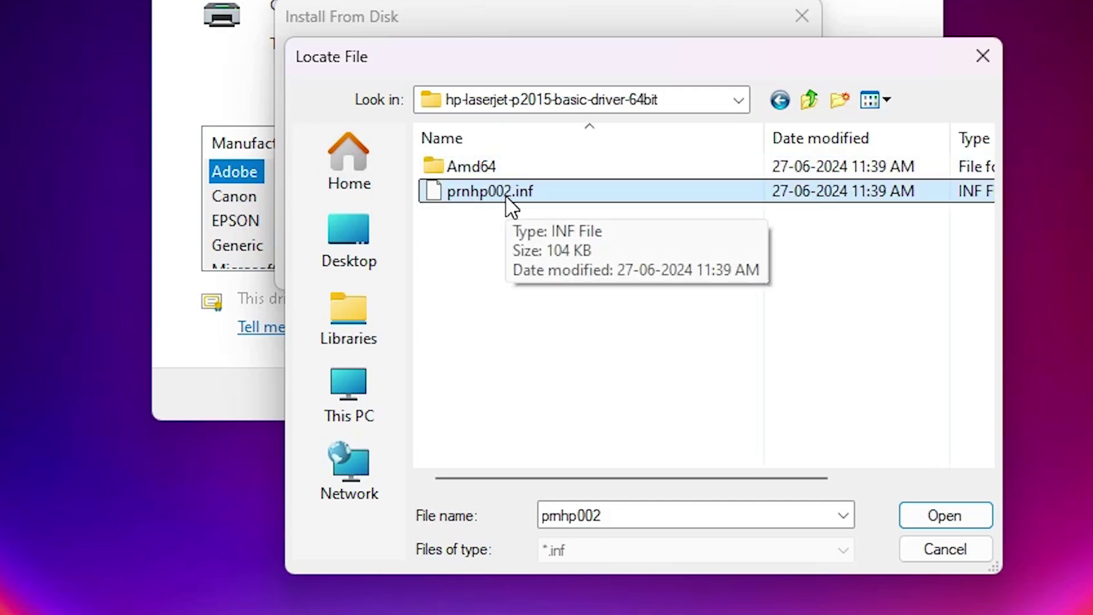
left_click(985, 515)
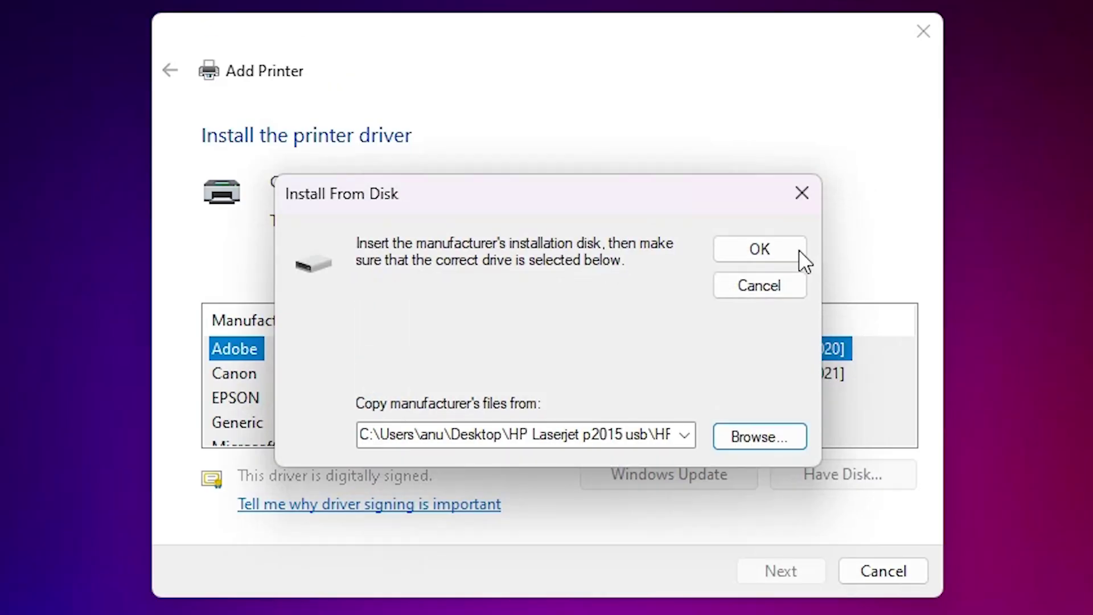
left_click(797, 72)
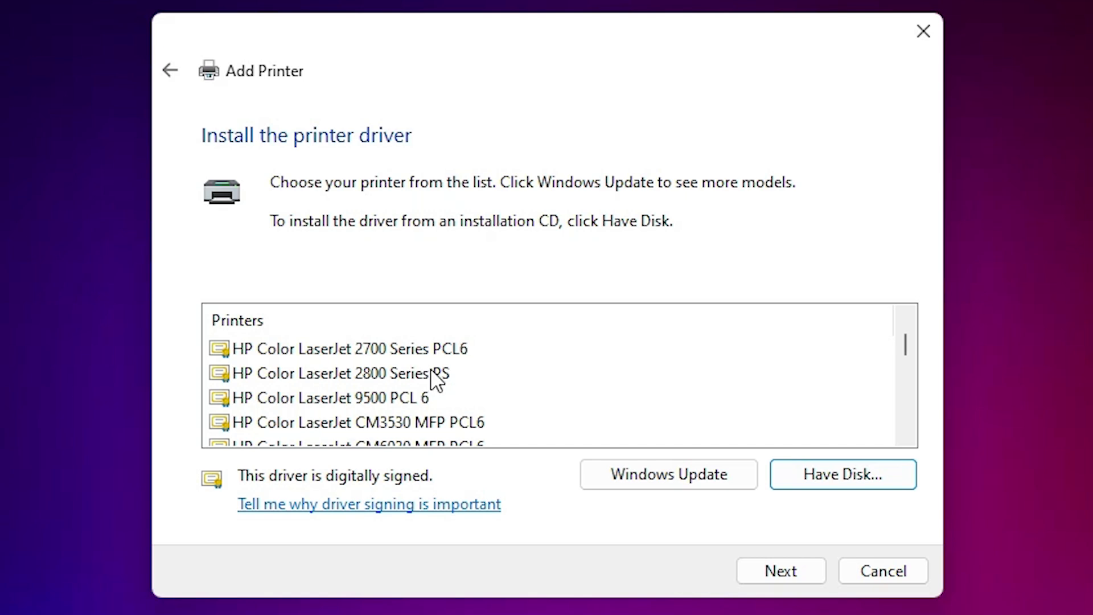
Choose HP LaserJet P2015 PCL6 from the loaded printer models as the driver to install.
scroll(431, 370, "down", 15)
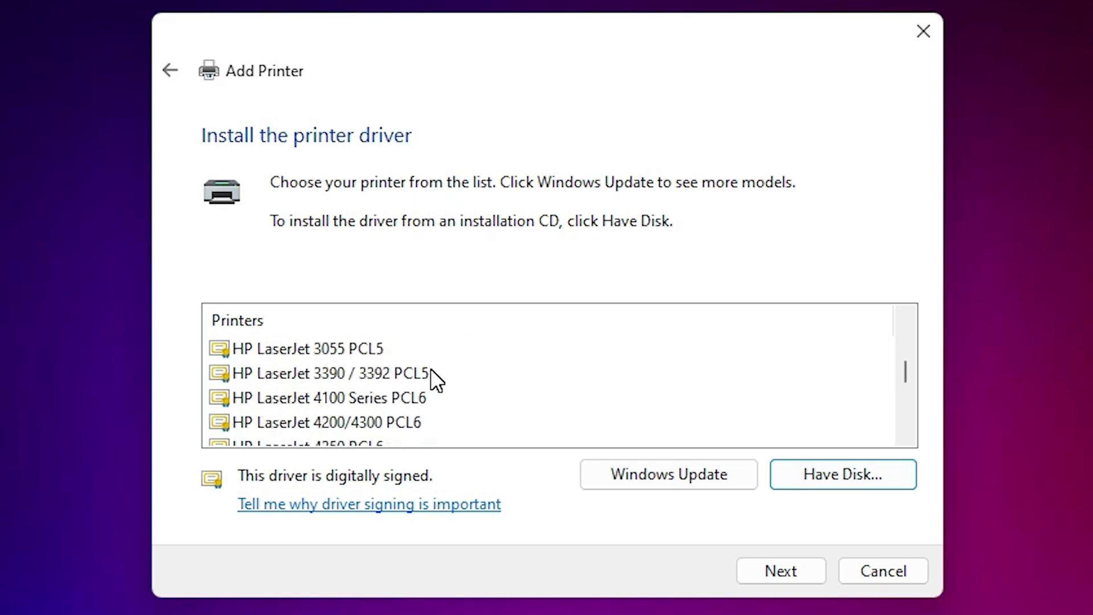
scroll(430, 370, "down", 5)
left_click(319, 398)
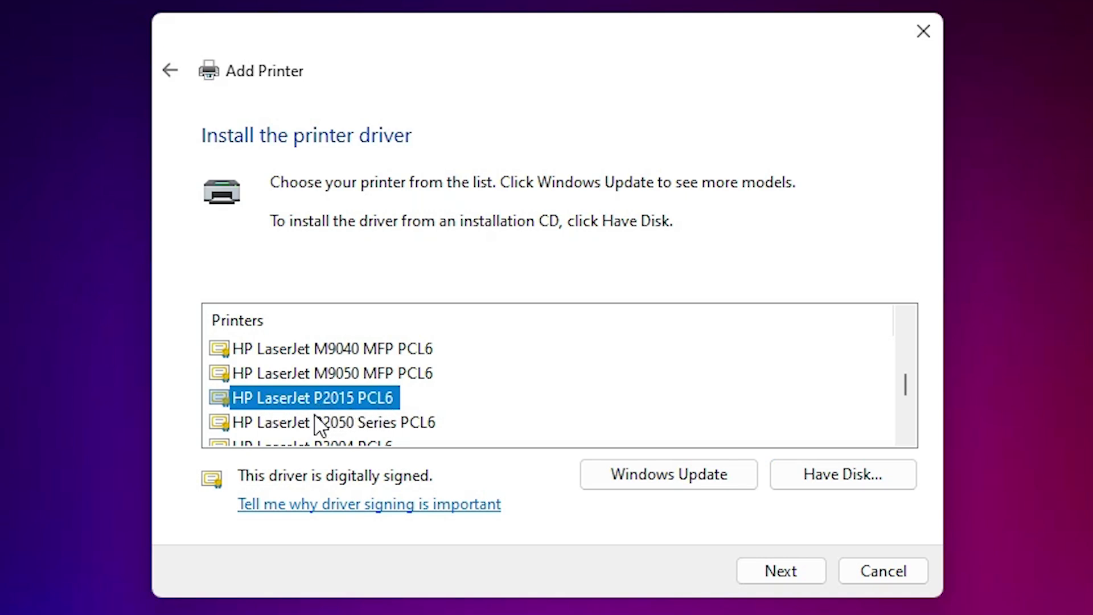
left_click(813, 578)
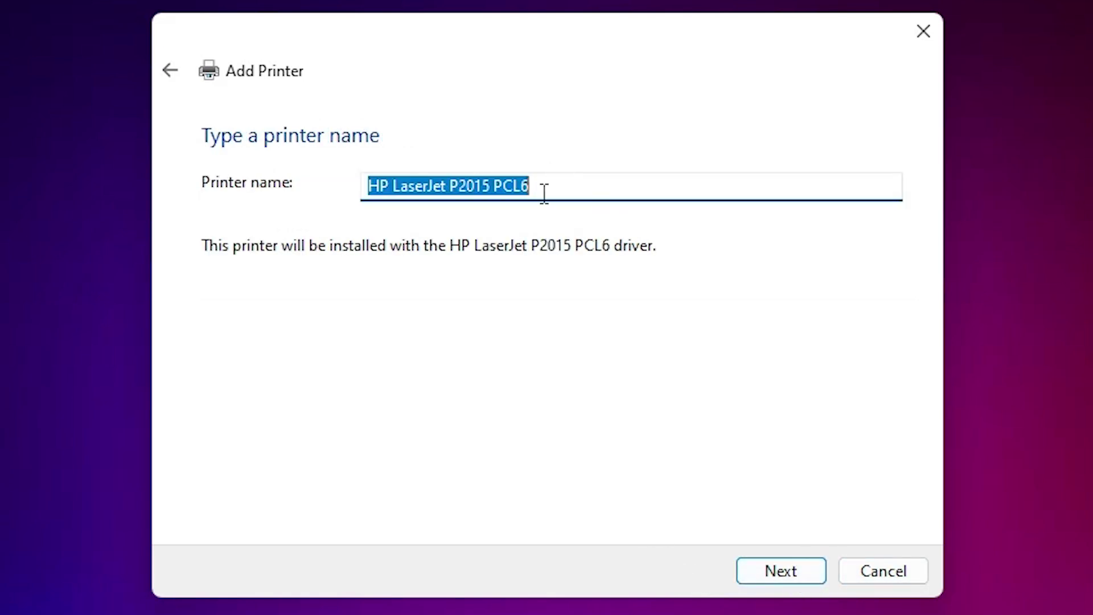
Shorten the printer name to HP LaserJet P2015 and install the printer.
left_click(523, 189)
left_click_drag(491, 185, 598, 196)
key("BackSpace")
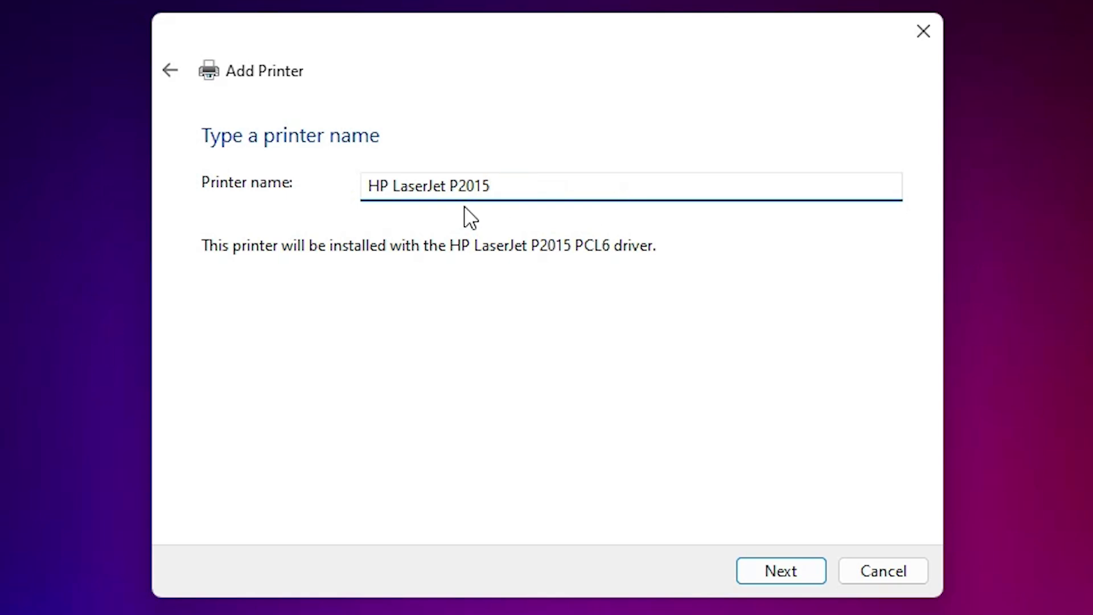
left_click(764, 573)
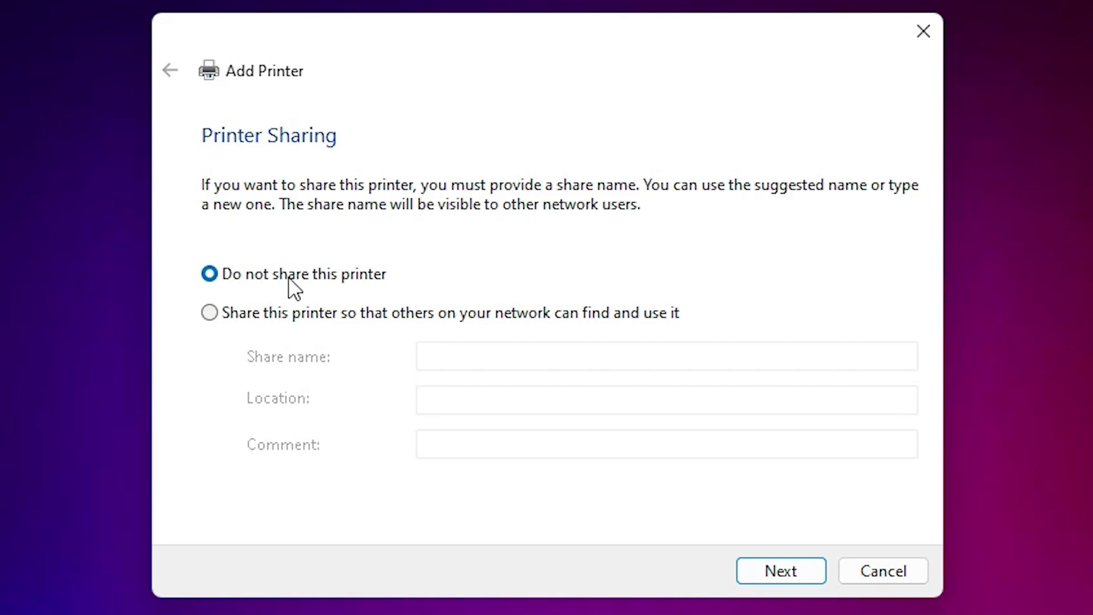
Keep the printer unshared and finish adding it without printing a test page.
left_click(765, 571)
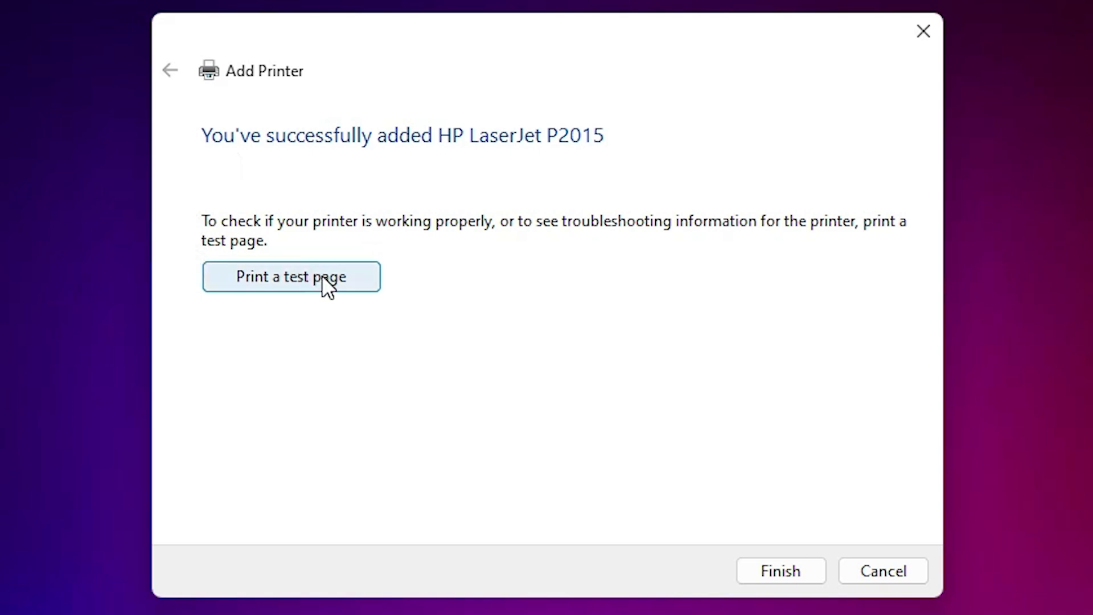
left_click(774, 569)
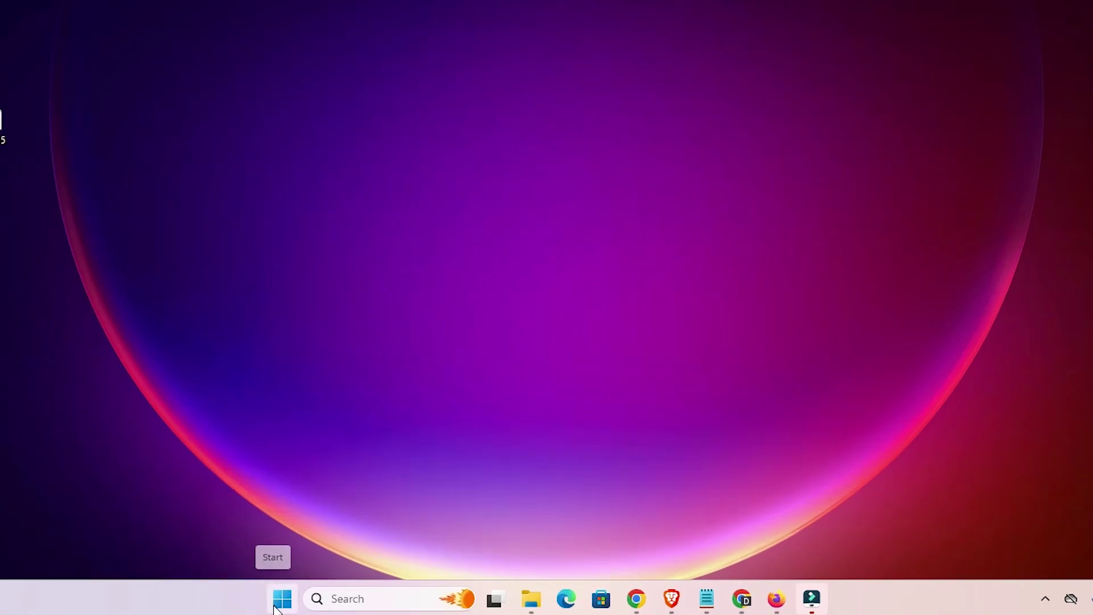
Open the Printers & scanners settings and check the device list for the HP LaserJet P2015.
left_click(284, 604)
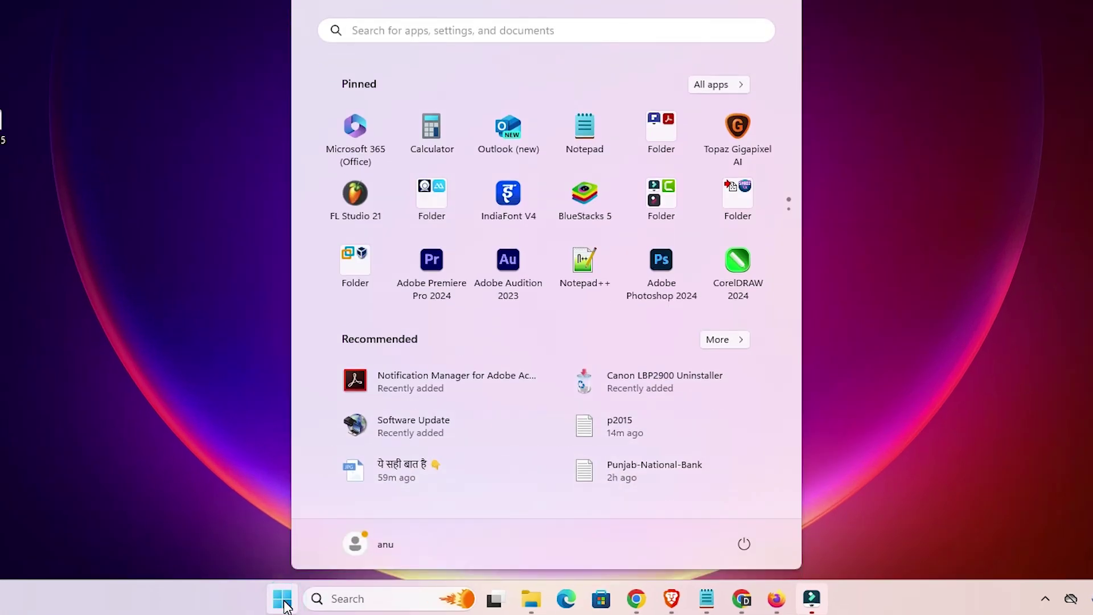
type("pr")
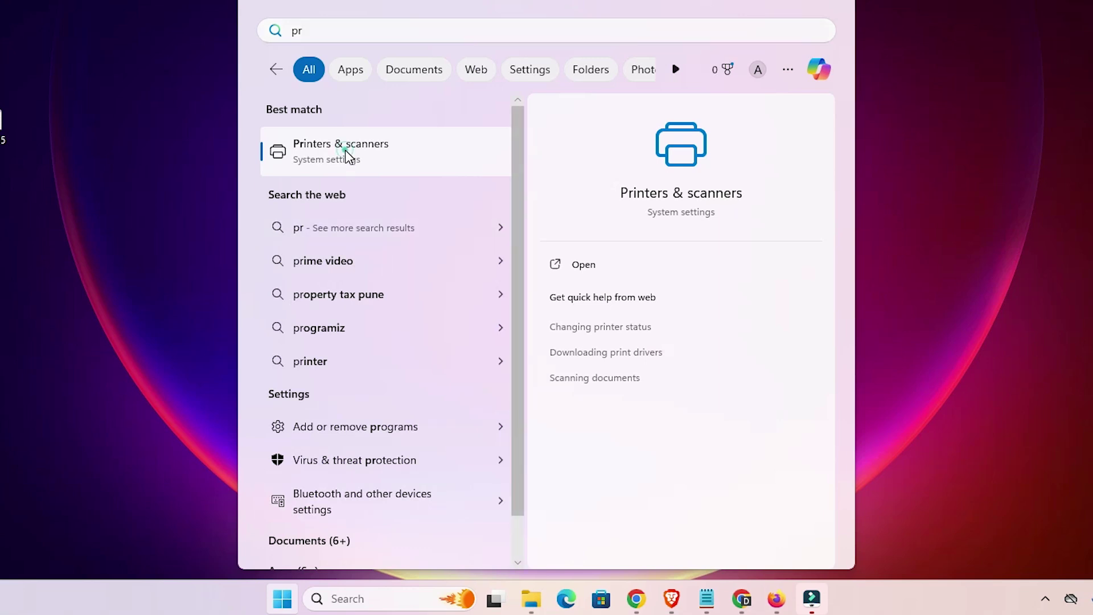
left_click(345, 153)
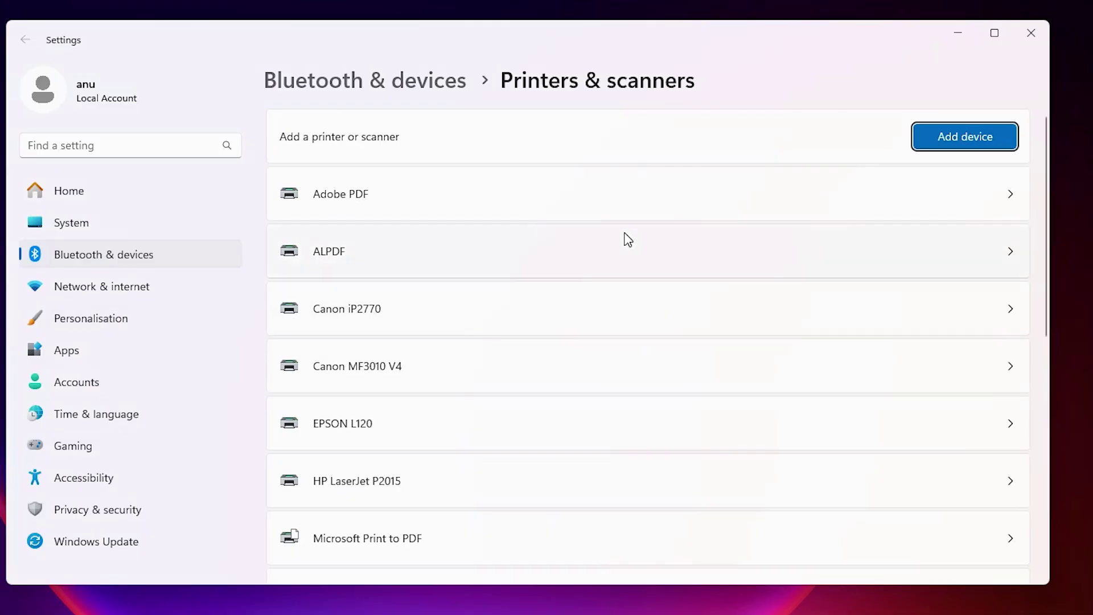
scroll(342, 495, "down", 3)
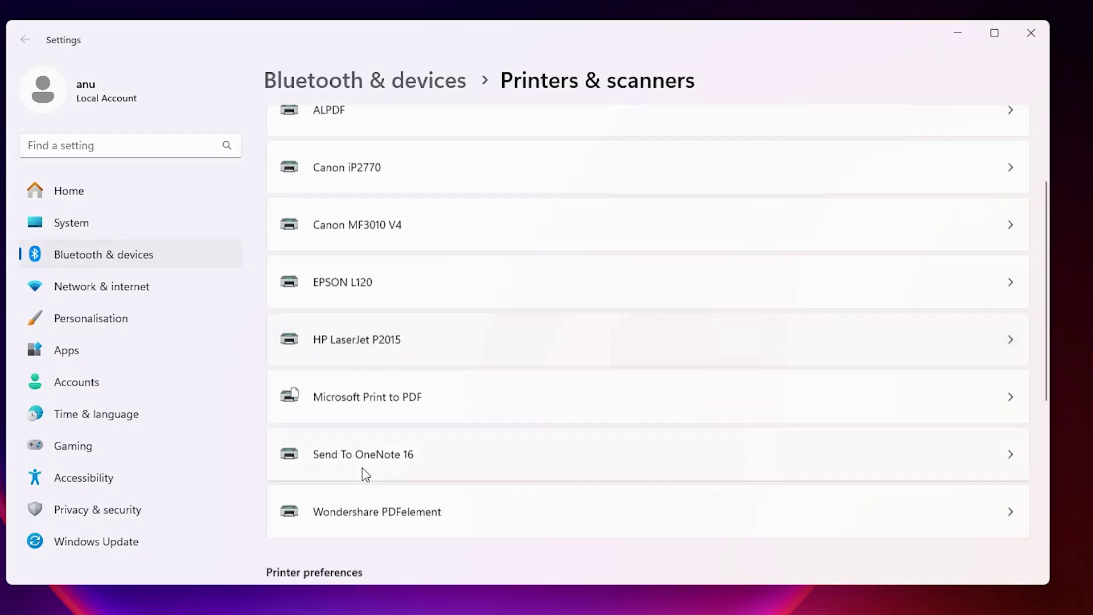